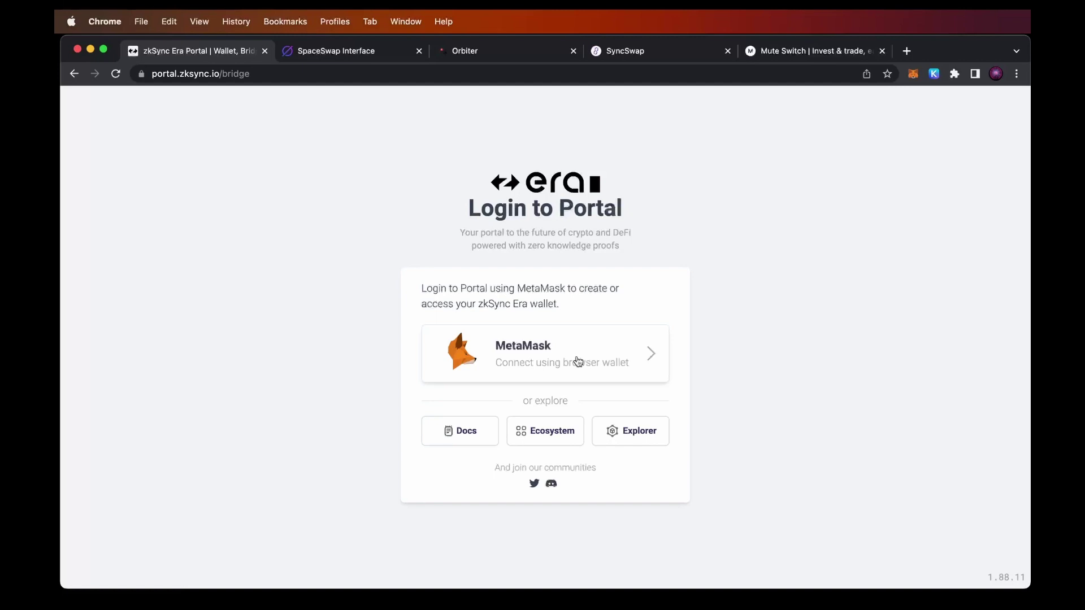
Log in to the zkSync Era Portal with MetaMask, connecting the preselected account.
{"action": "left_click", "coordinate": [535, 355]}
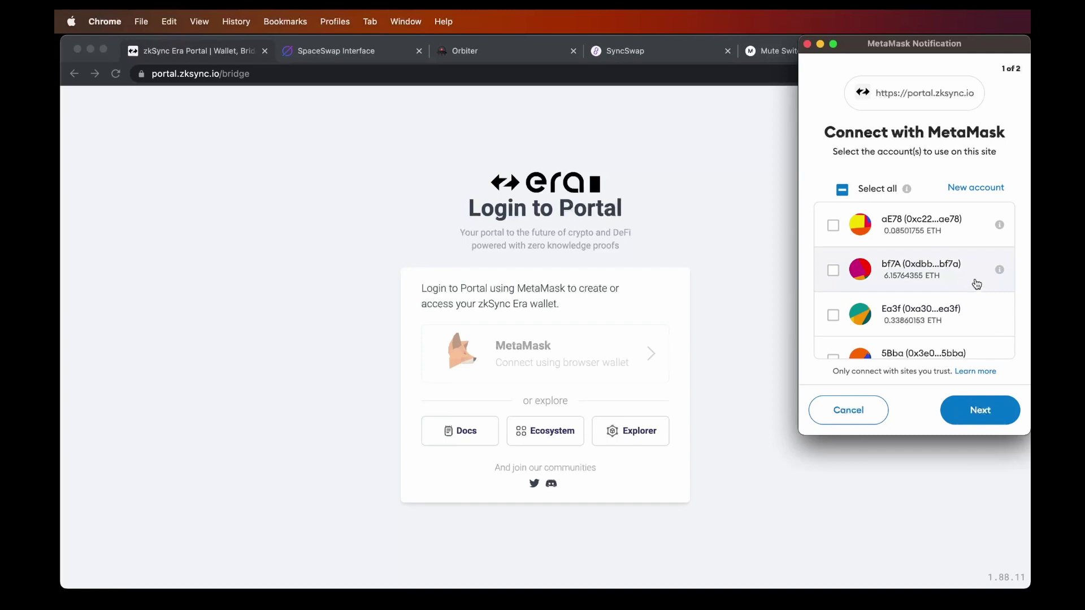
{"action": "scroll", "coordinate": [975, 280], "scroll_direction": "down", "scroll_amount": 5}
{"action": "scroll", "coordinate": [975, 282], "scroll_direction": "up", "scroll_amount": 3}
{"action": "scroll", "coordinate": [975, 283], "scroll_direction": "down", "scroll_amount": 5}
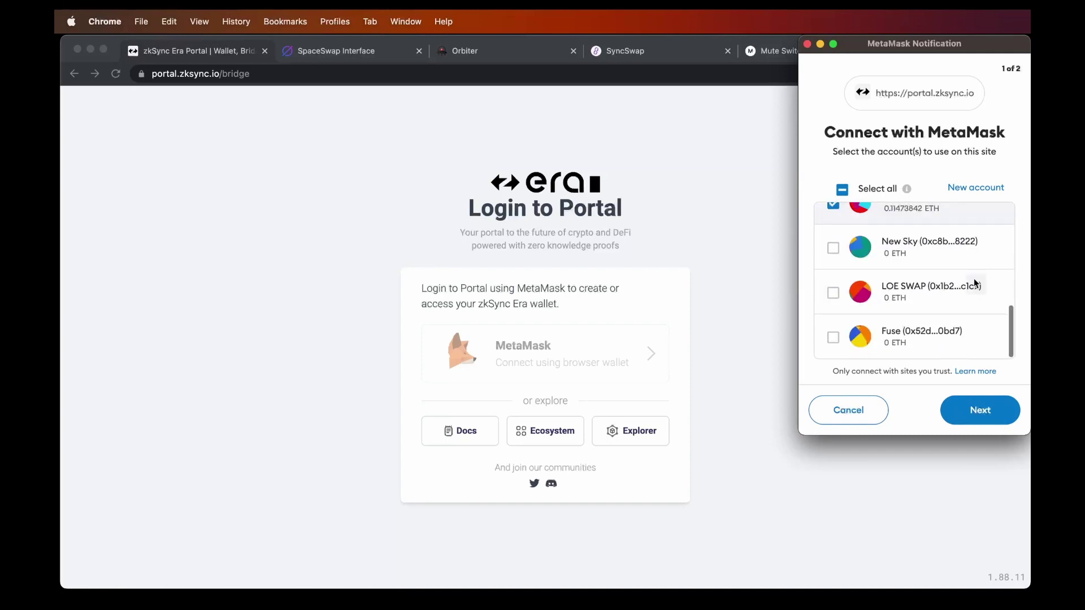
{"action": "left_click", "coordinate": [971, 415]}
{"action": "left_click", "coordinate": [969, 418]}
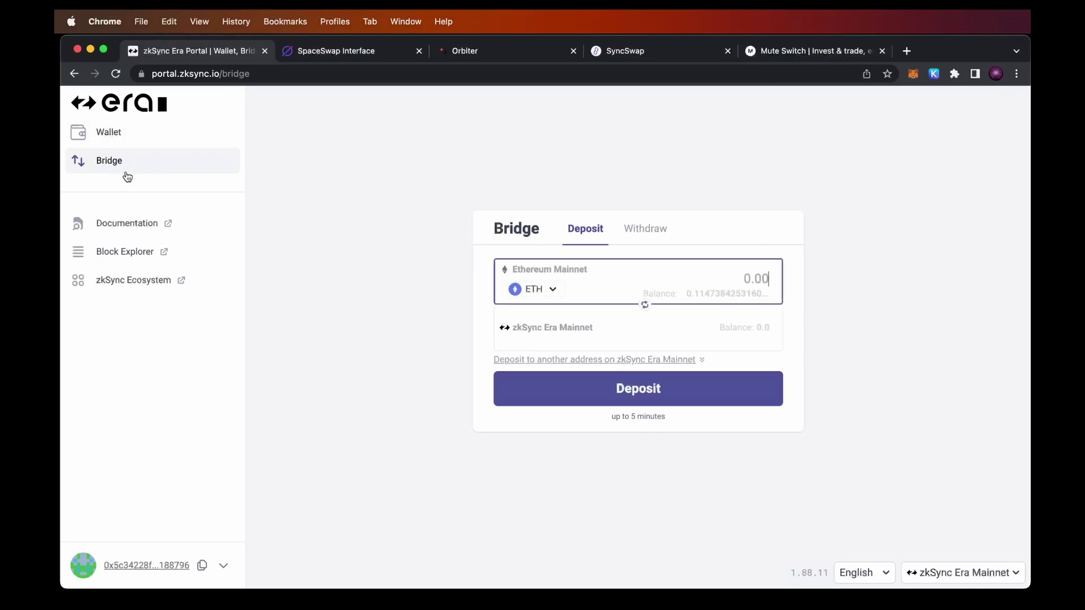
Deposit 0.1 ETH from Ethereum Mainnet to zkSync Era Mainnet through the bridge and approve the transaction in MetaMask.
{"action": "left_click", "coordinate": [117, 143]}
{"action": "left_click", "coordinate": [117, 167]}
{"action": "type", "text": "0.1"}
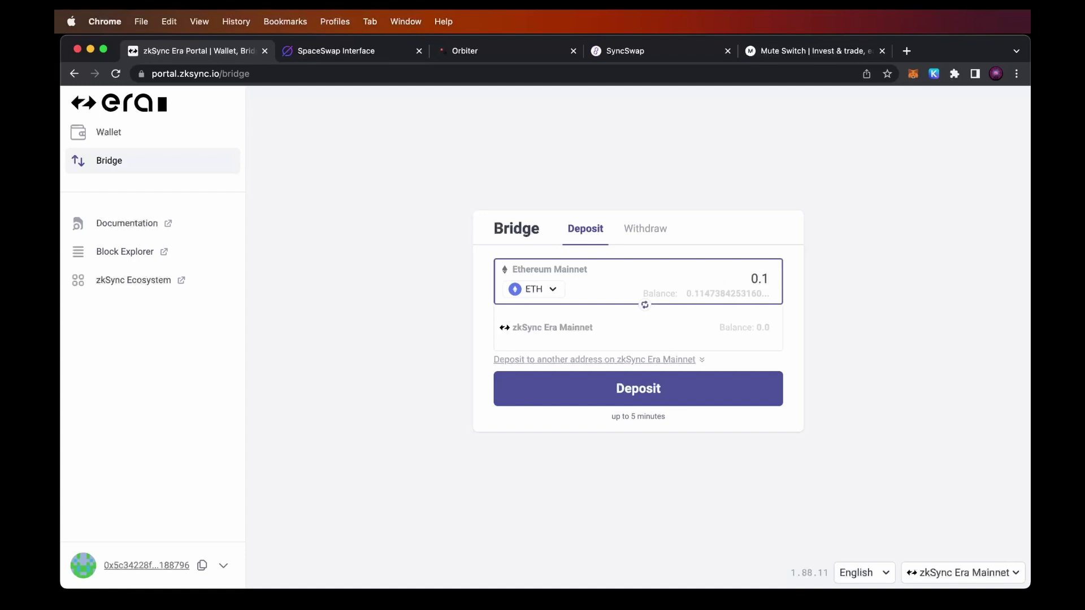
{"action": "left_click", "coordinate": [870, 317]}
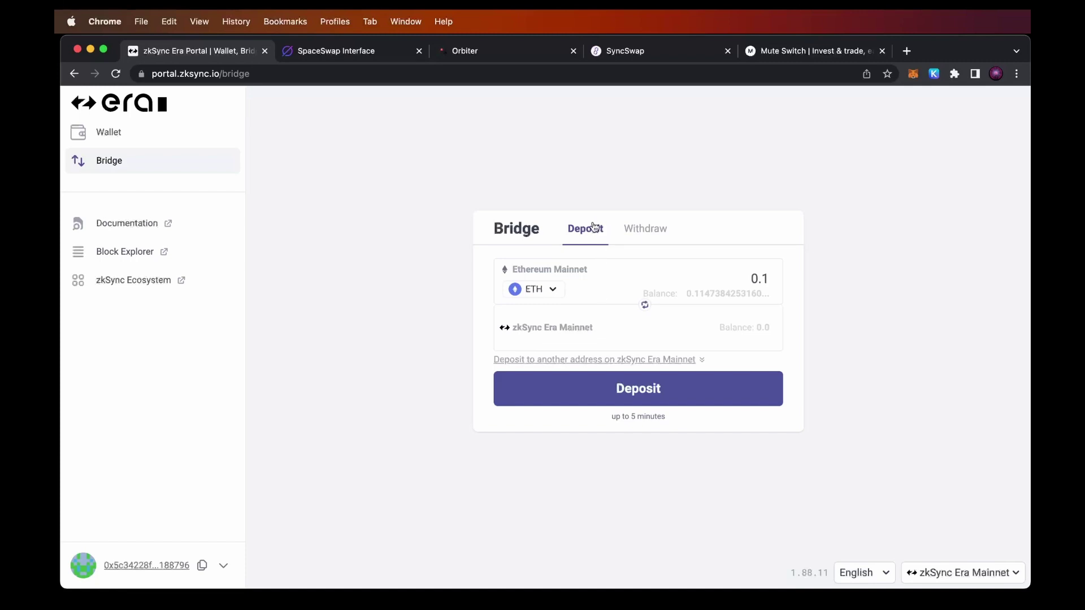
{"action": "left_click", "coordinate": [640, 393]}
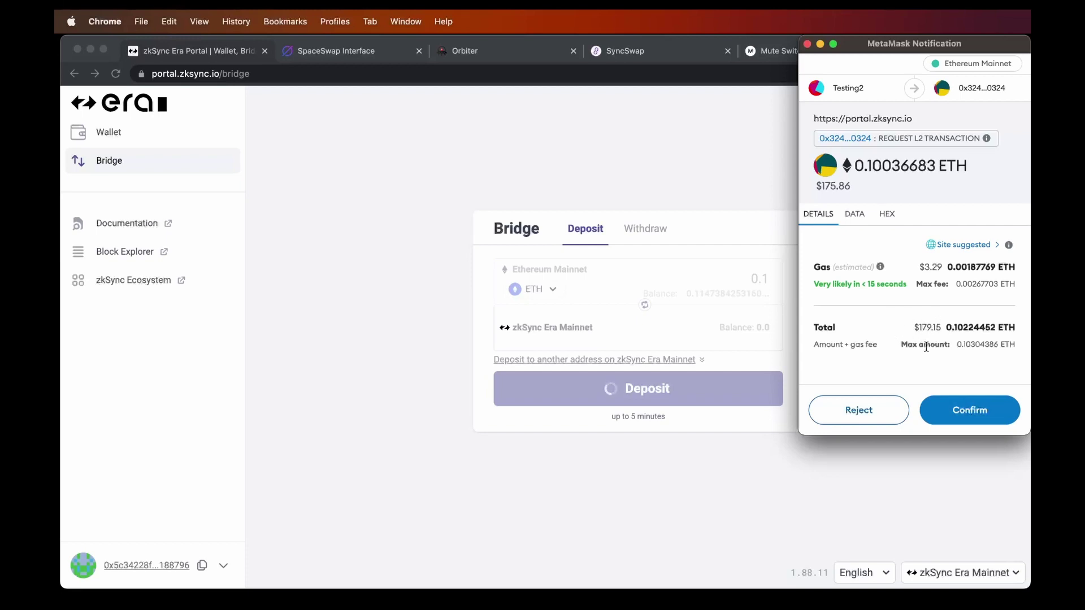
{"action": "left_click", "coordinate": [981, 412]}
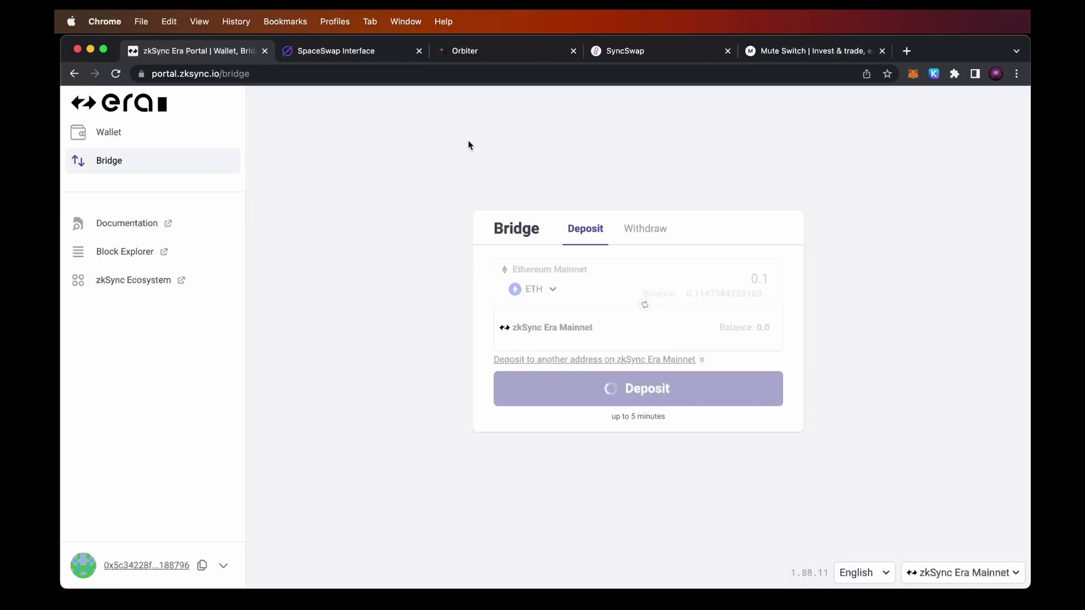
Switch to the Orbiter site and connect it to the preselected Testing2 account in MetaMask.
{"action": "left_click", "coordinate": [495, 52]}
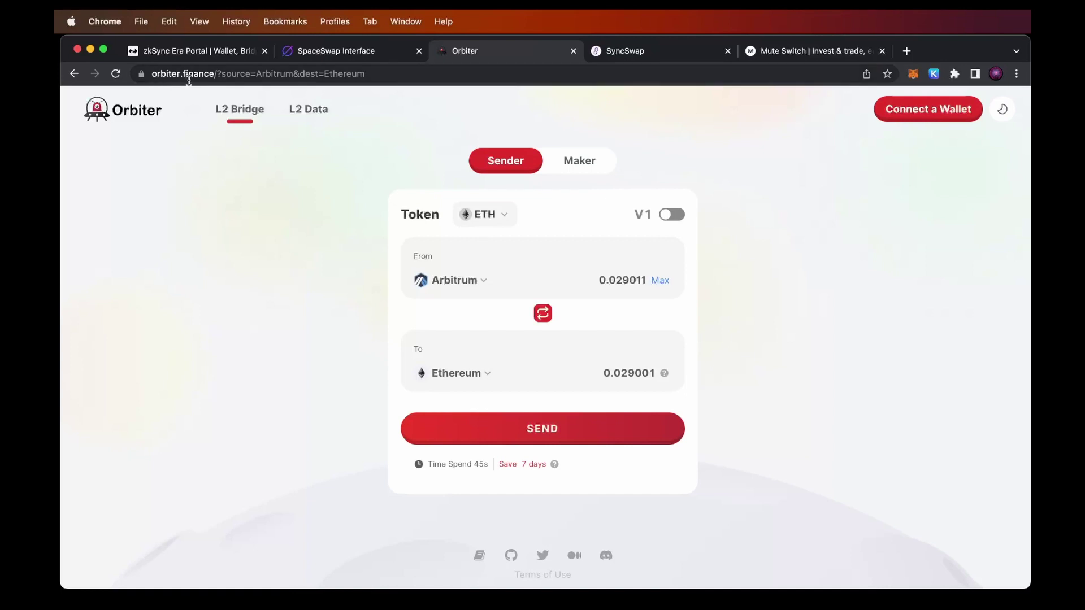
{"action": "left_click", "coordinate": [935, 113]}
{"action": "left_click", "coordinate": [970, 188]}
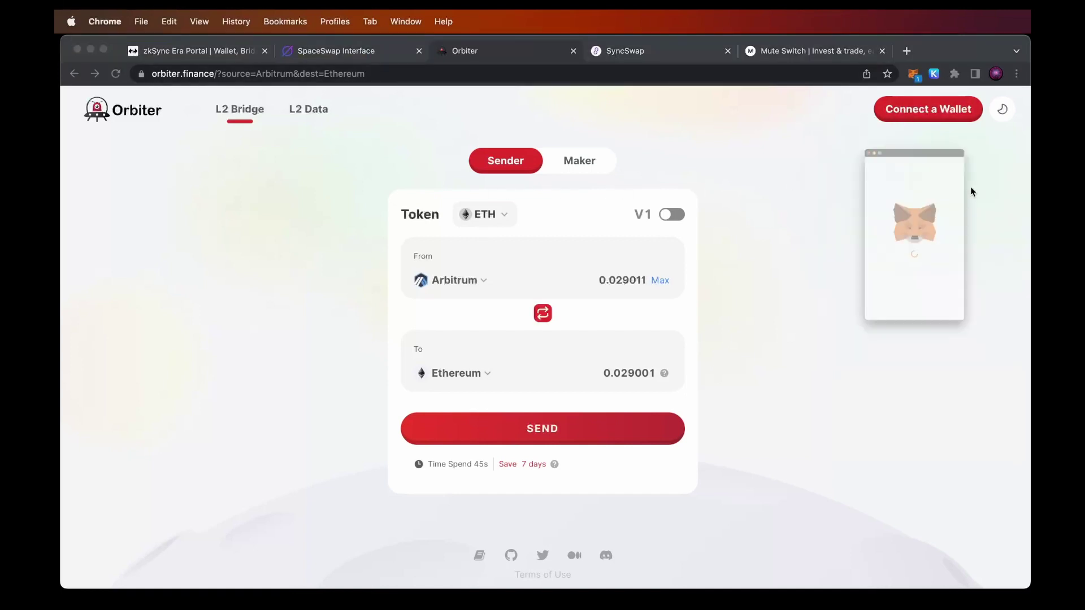
{"action": "scroll", "coordinate": [972, 314], "scroll_direction": "down", "scroll_amount": 1}
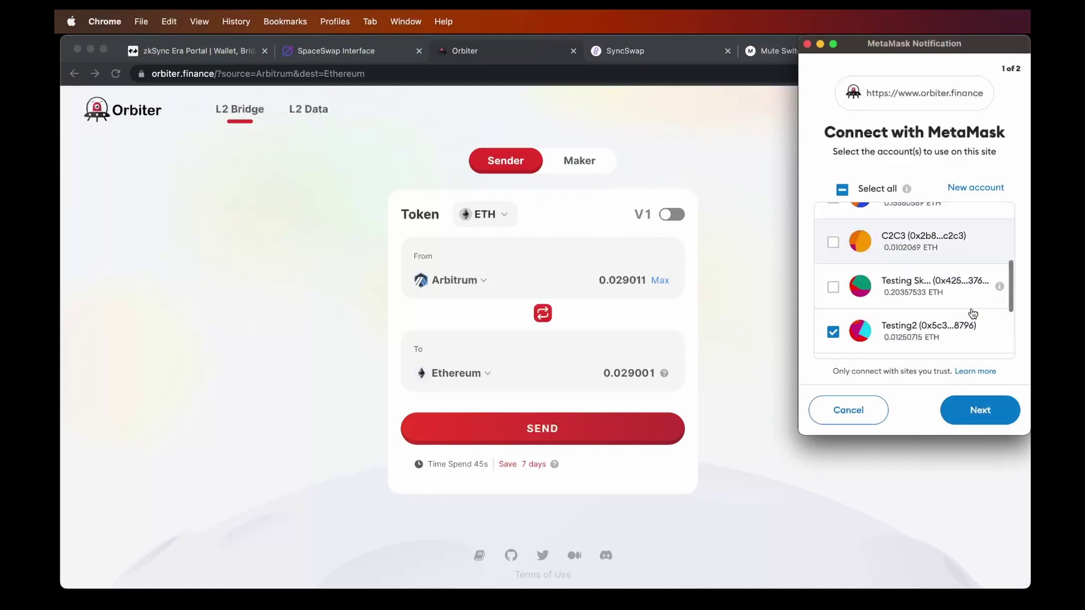
{"action": "left_click", "coordinate": [978, 411]}
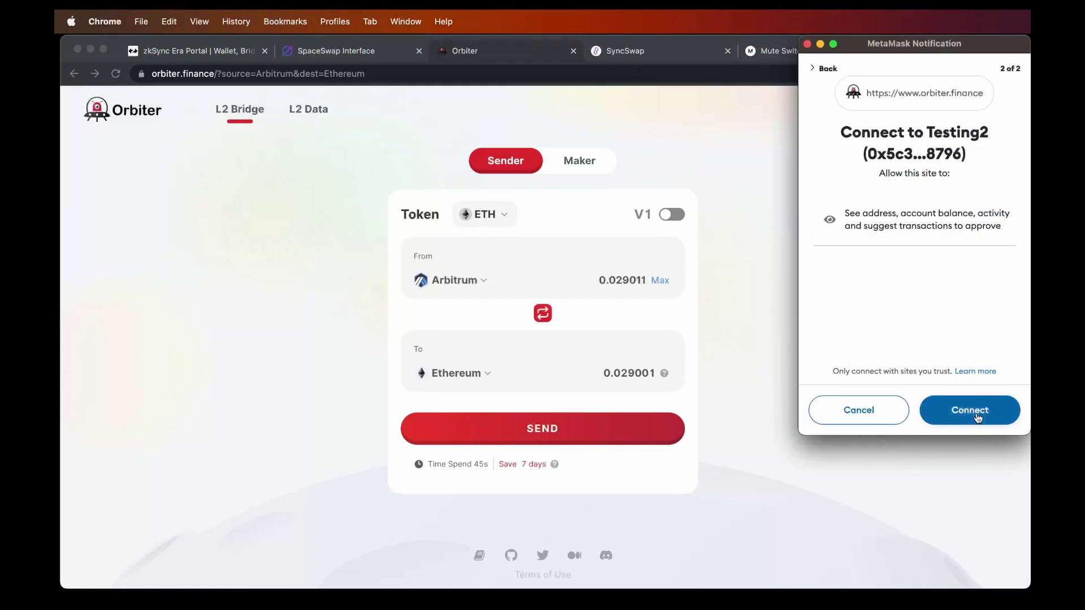
{"action": "left_click", "coordinate": [977, 418]}
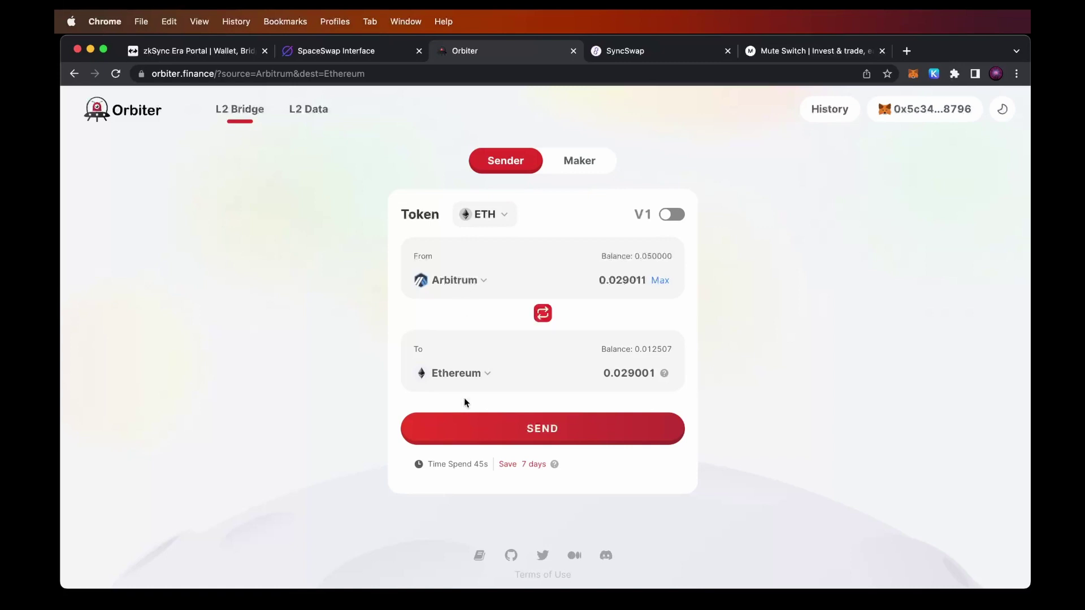
Look through the source chains that Orbiter supports, keeping Arbitrum as the chain to send from.
{"action": "left_click", "coordinate": [468, 285]}
{"action": "scroll", "coordinate": [573, 362], "scroll_direction": "down", "scroll_amount": 1}
{"action": "scroll", "coordinate": [573, 362], "scroll_direction": "down", "scroll_amount": 1}
{"action": "scroll", "coordinate": [561, 429], "scroll_direction": "down", "scroll_amount": 2}
{"action": "scroll", "coordinate": [548, 424], "scroll_direction": "up", "scroll_amount": 3}
{"action": "scroll", "coordinate": [570, 352], "scroll_direction": "up", "scroll_amount": 1}
{"action": "scroll", "coordinate": [571, 352], "scroll_direction": "up", "scroll_amount": 1}
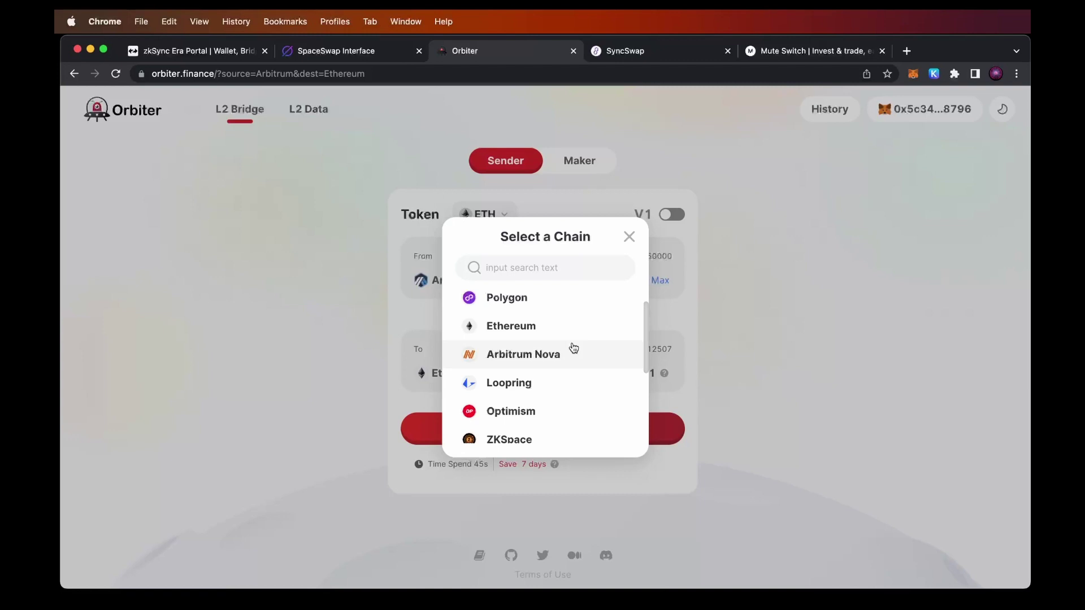
{"action": "scroll", "coordinate": [574, 348], "scroll_direction": "down", "scroll_amount": 5}
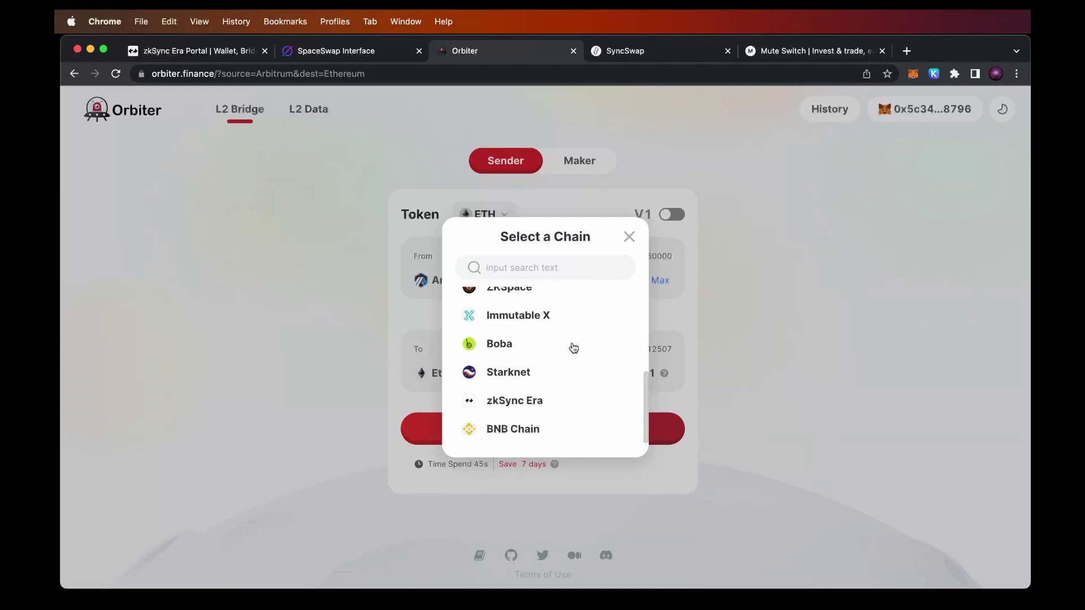
{"action": "scroll", "coordinate": [573, 349], "scroll_direction": "up", "scroll_amount": 5}
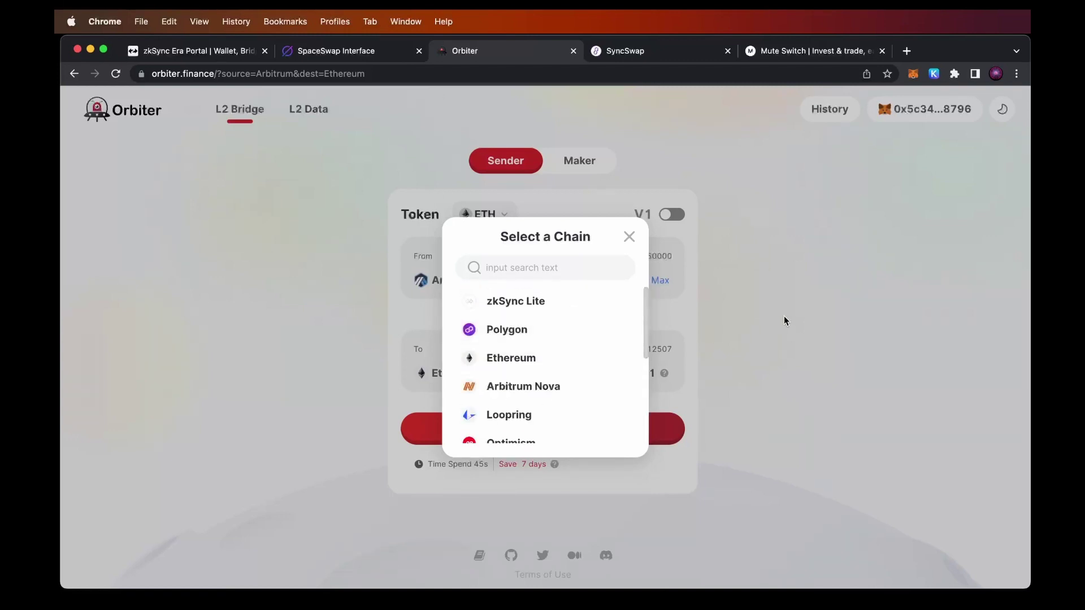
{"action": "left_click", "coordinate": [785, 320]}
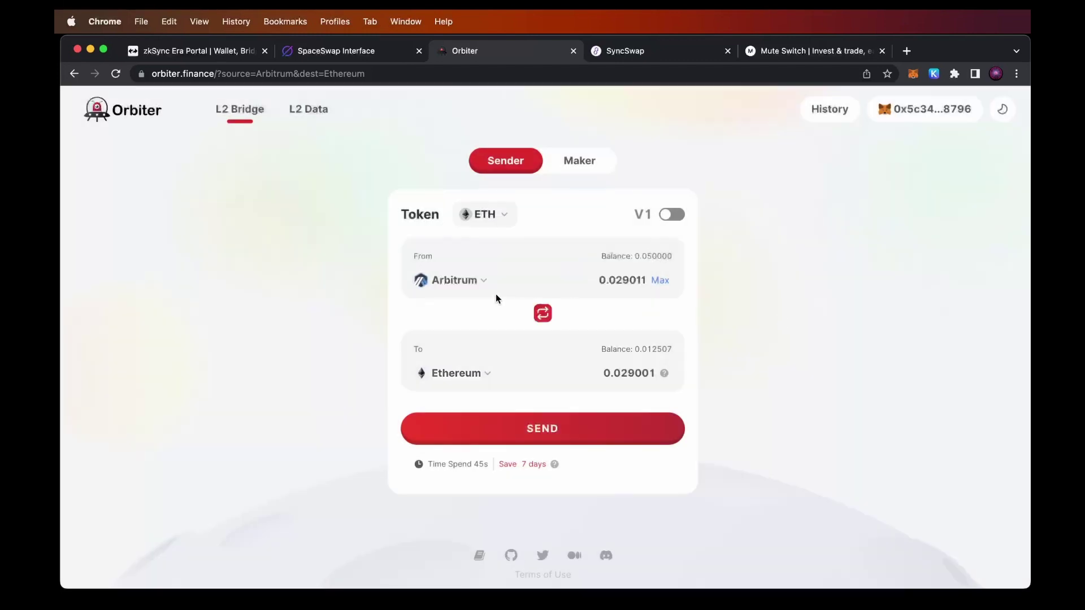
Submit a transfer of the maximum ETH from Arbitrum to zkSync Era and allow the wallet's network switch to Arbitrum One.
{"action": "left_click", "coordinate": [666, 281]}
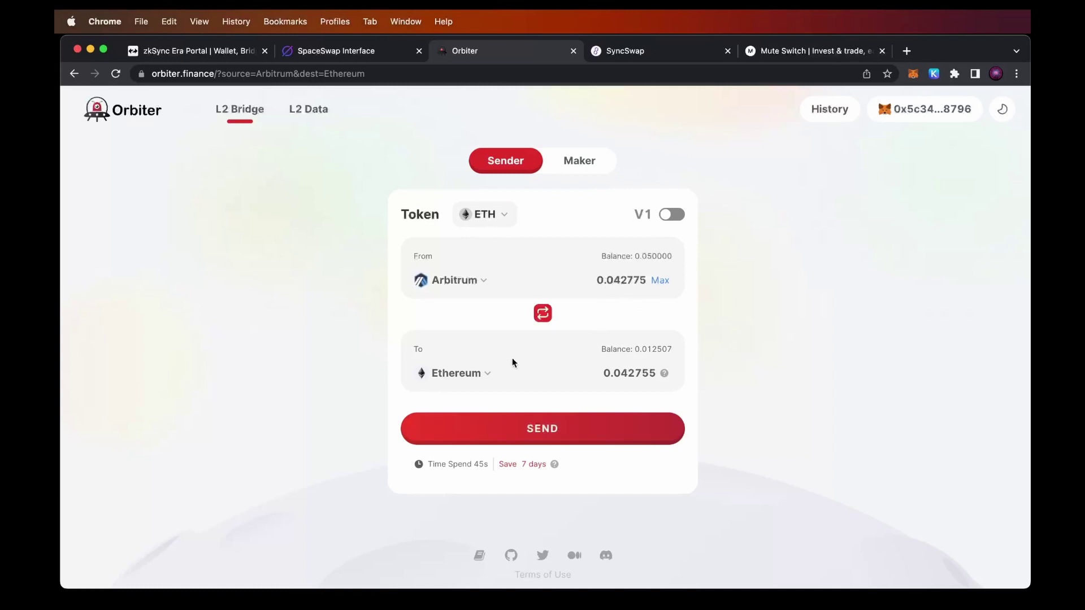
{"action": "left_click", "coordinate": [468, 375]}
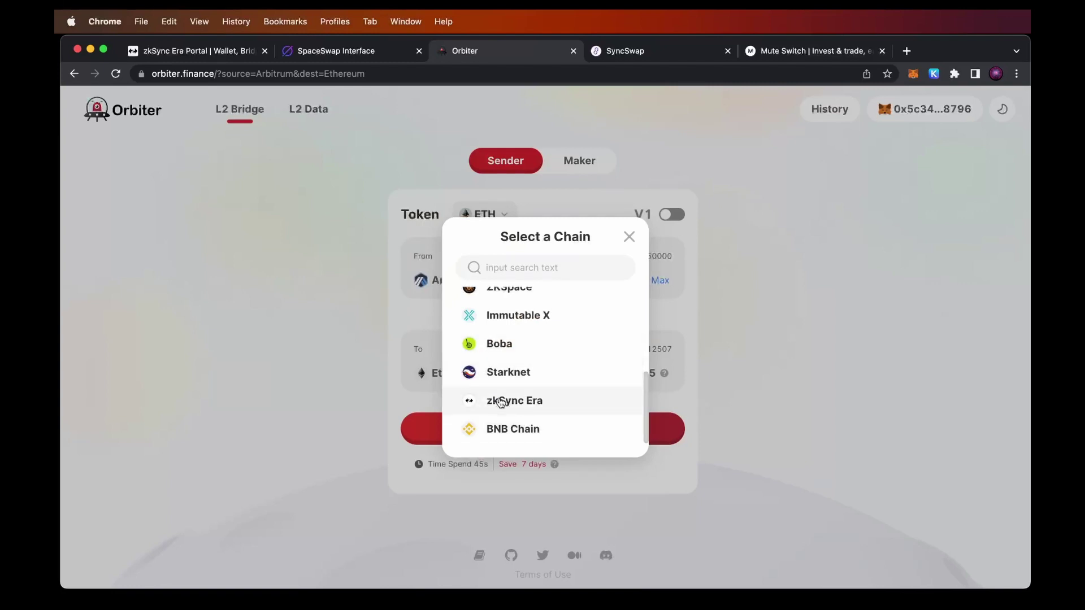
{"action": "left_click", "coordinate": [545, 402]}
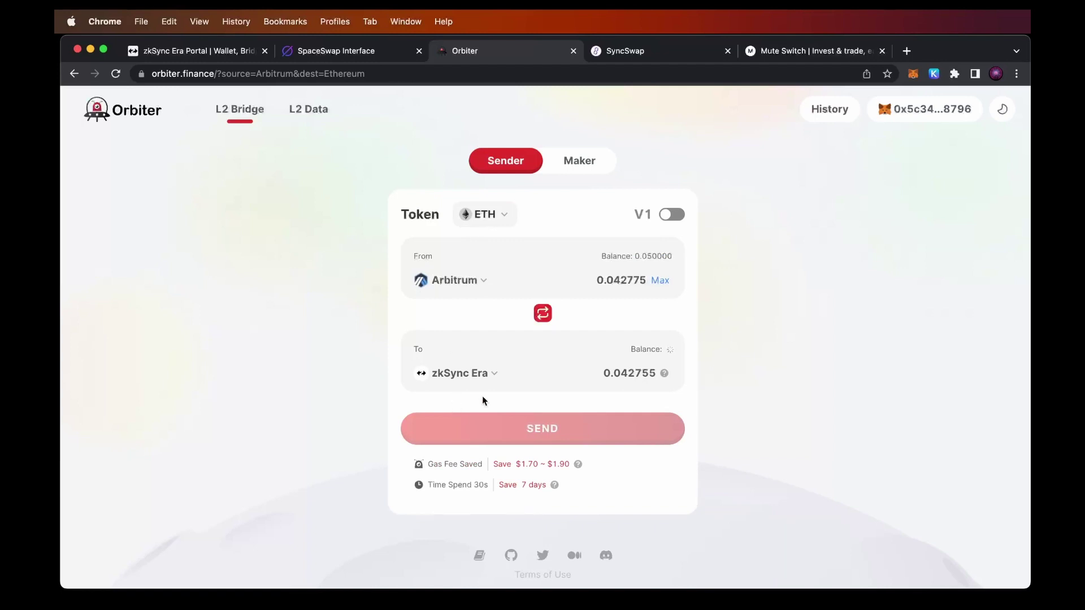
{"action": "left_click", "coordinate": [658, 286]}
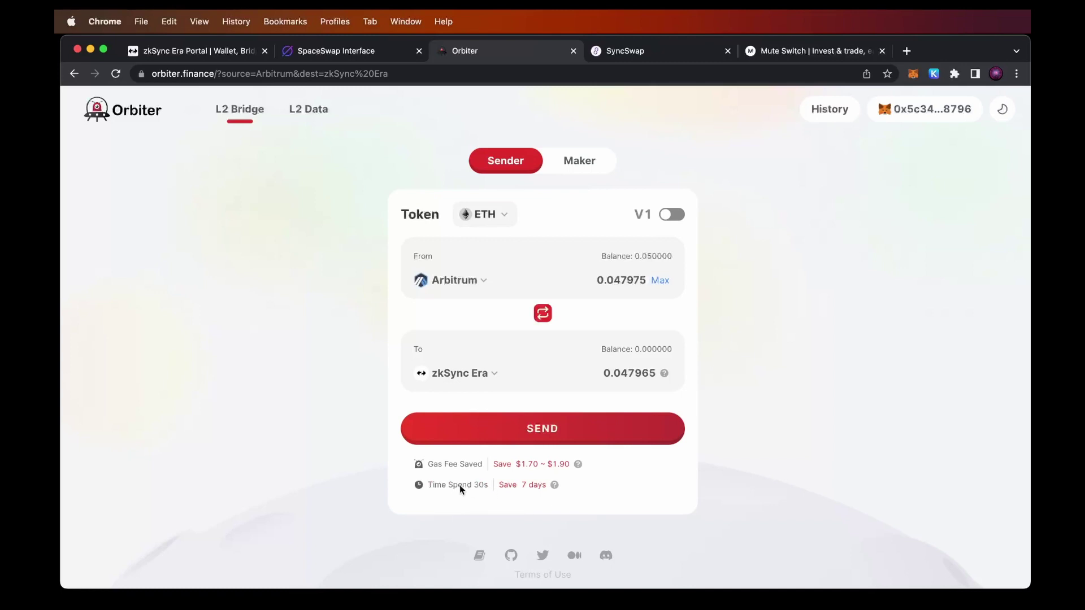
{"action": "left_click", "coordinate": [550, 433]}
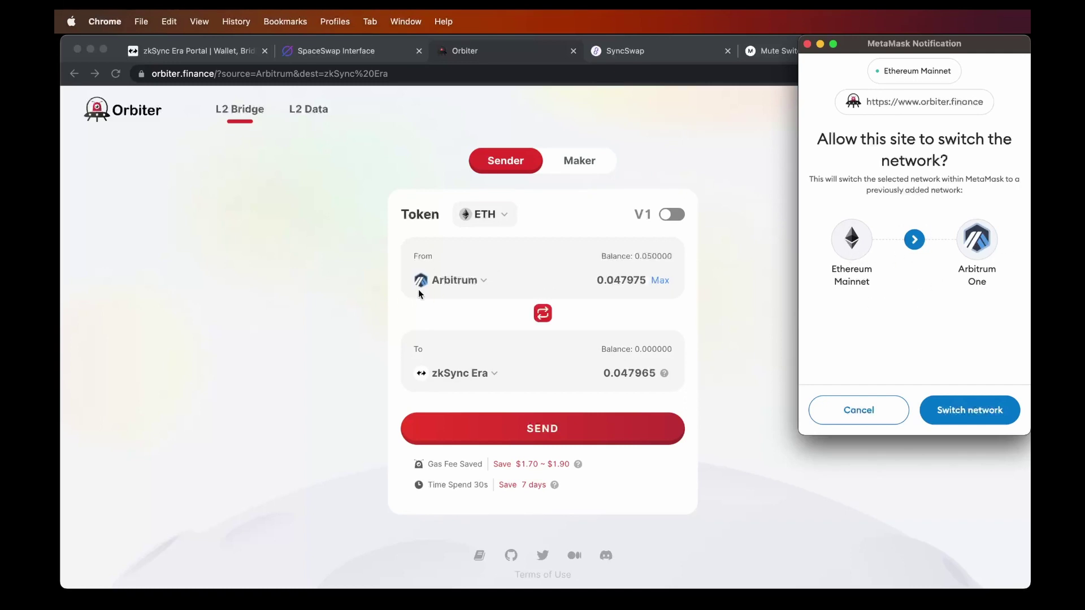
{"action": "left_click", "coordinate": [968, 414]}
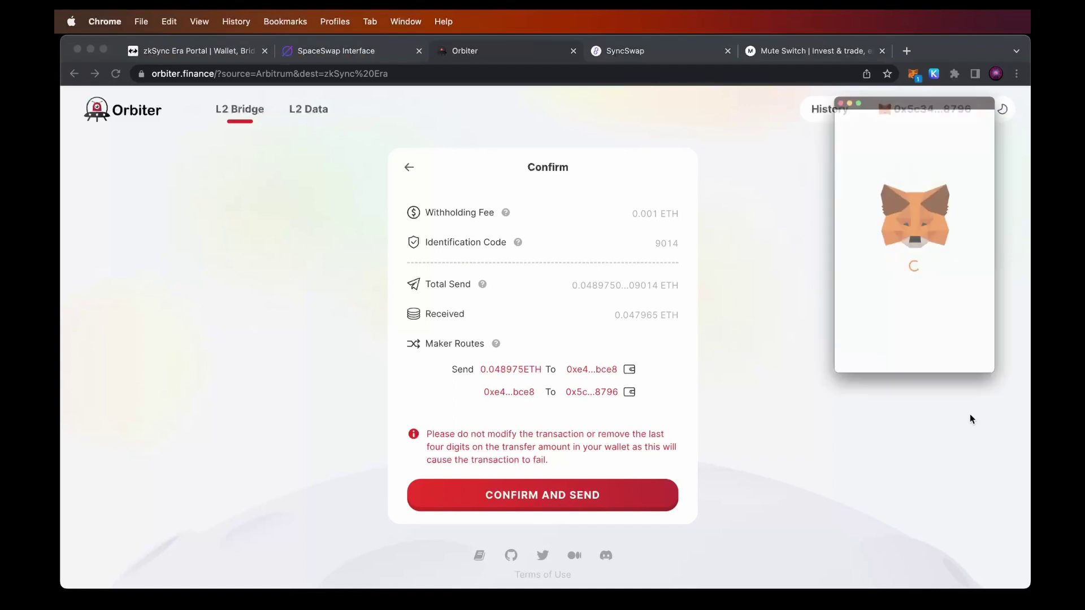
Approve the MetaMask connection request from swap-zksync.spacefi.io with the preselected account.
{"action": "scroll", "coordinate": [1001, 291], "scroll_direction": "down", "scroll_amount": 2}
{"action": "scroll", "coordinate": [1002, 291], "scroll_direction": "up", "scroll_amount": 2}
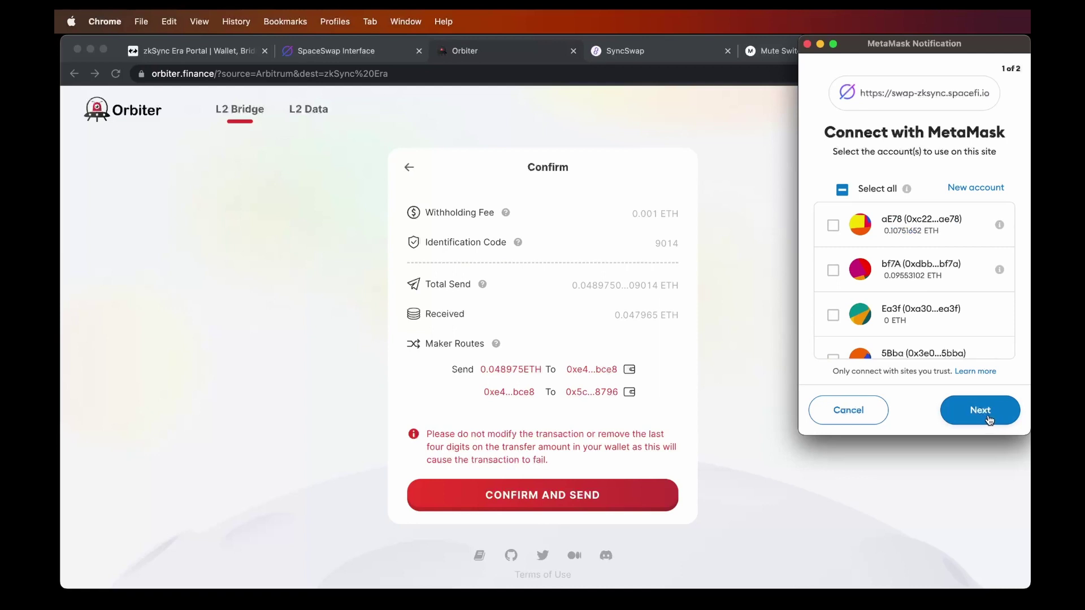
{"action": "left_click", "coordinate": [989, 419]}
{"action": "left_click", "coordinate": [989, 419]}
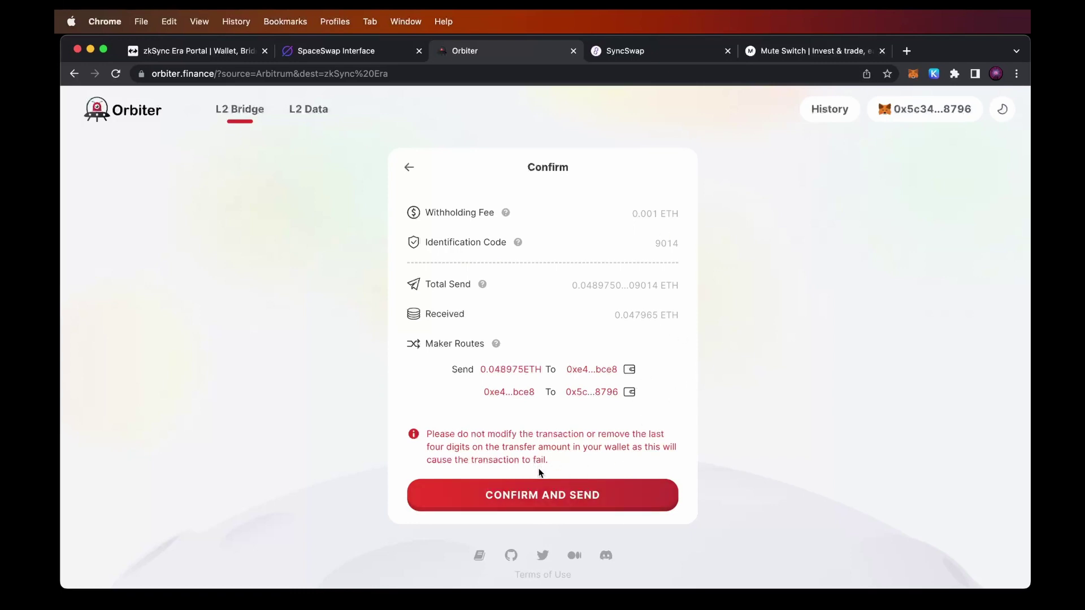
Confirm and send the Orbiter transfer with wallet approval, and switch the wallet's network to zkSync Era Mainnet.
{"action": "left_click", "coordinate": [546, 501]}
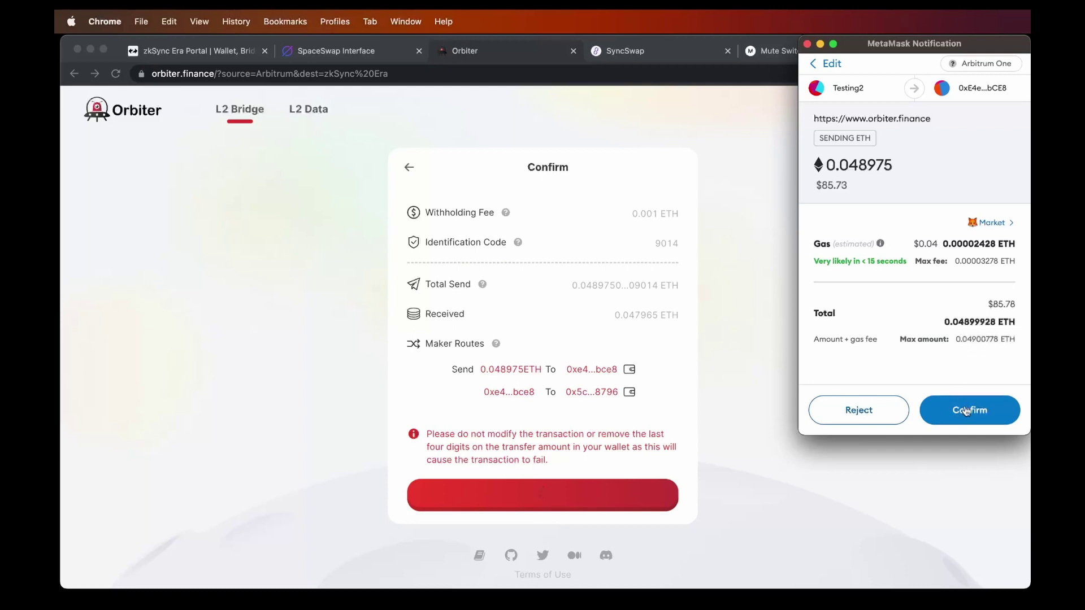
{"action": "left_click", "coordinate": [979, 412]}
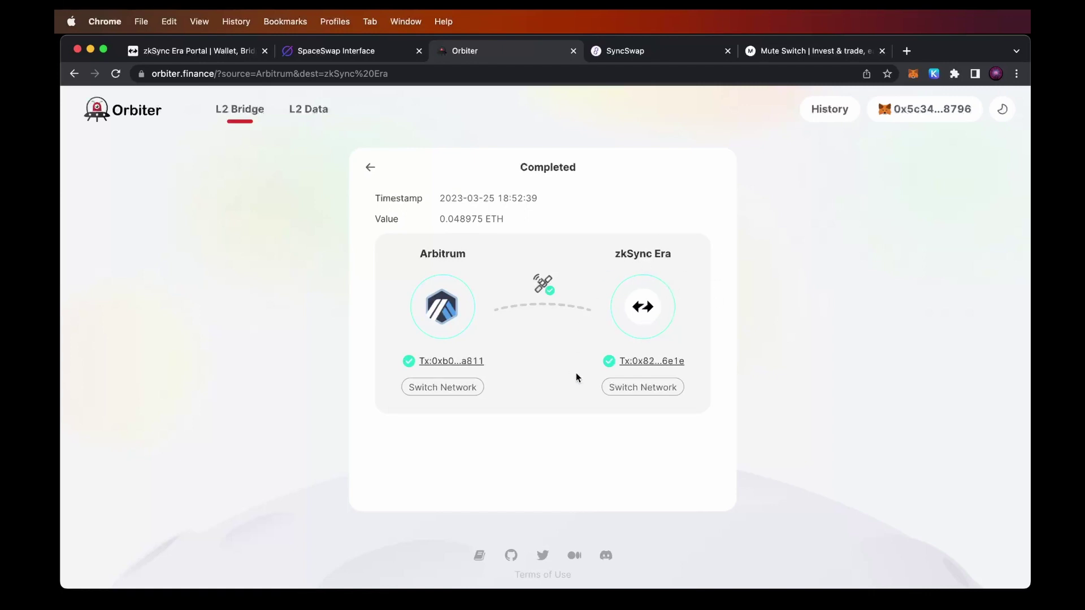
{"action": "left_click", "coordinate": [649, 389]}
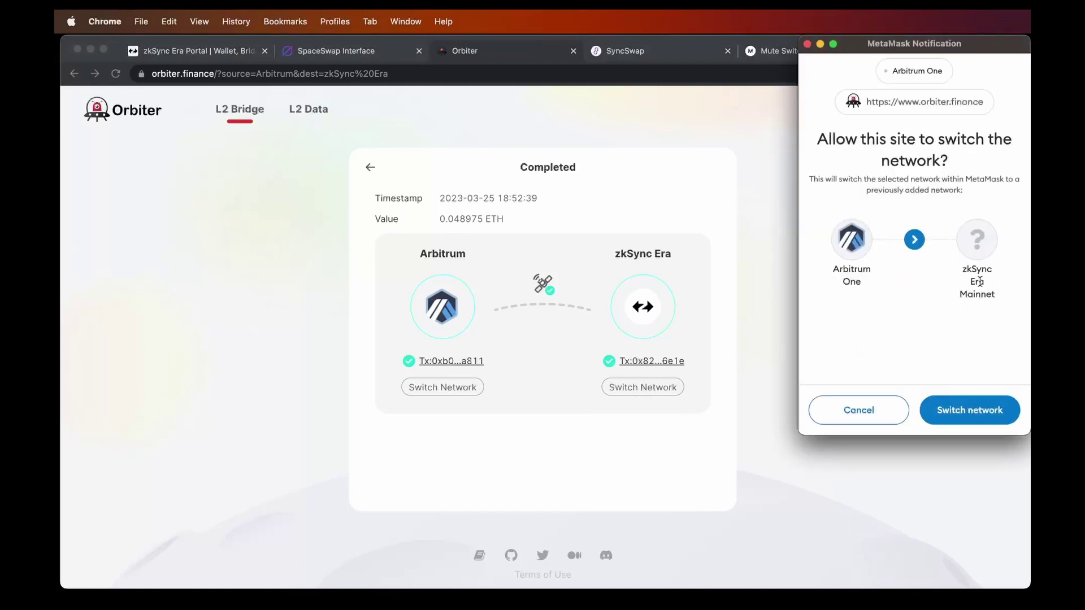
{"action": "left_click", "coordinate": [972, 411]}
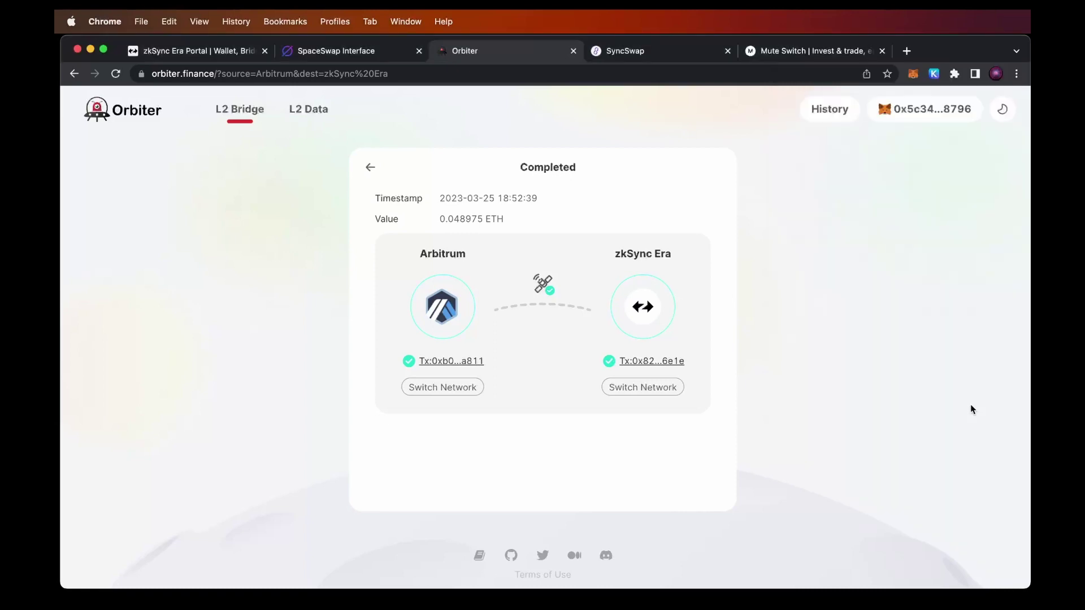
Check the ETH balance on zkSync Era in MetaMask and in the zkSync Era Portal's wallet.
{"action": "left_click", "coordinate": [913, 74]}
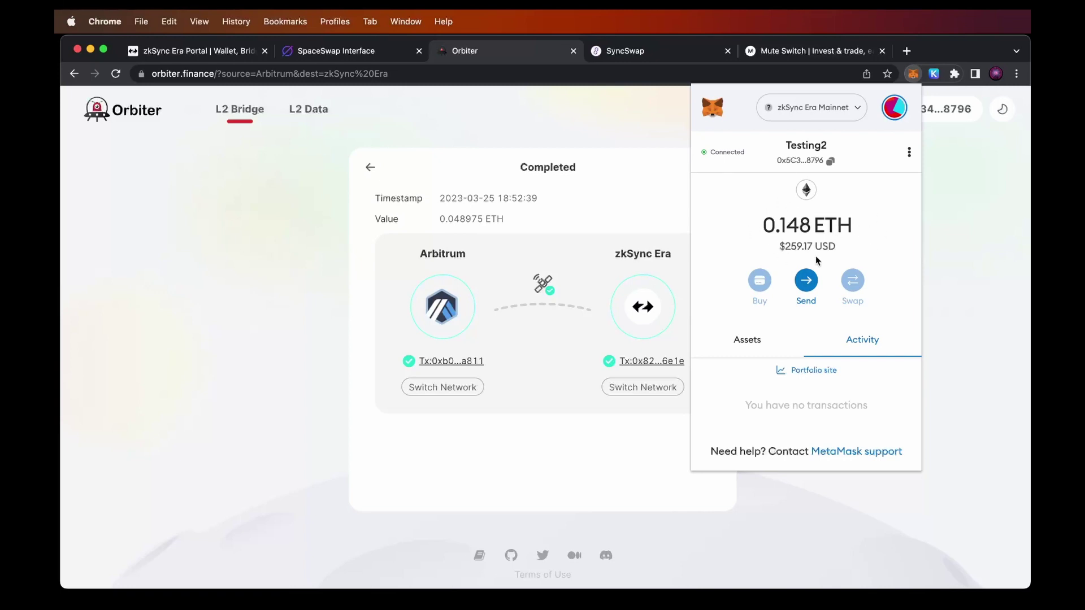
{"action": "left_click", "coordinate": [273, 277]}
{"action": "left_click", "coordinate": [202, 51]}
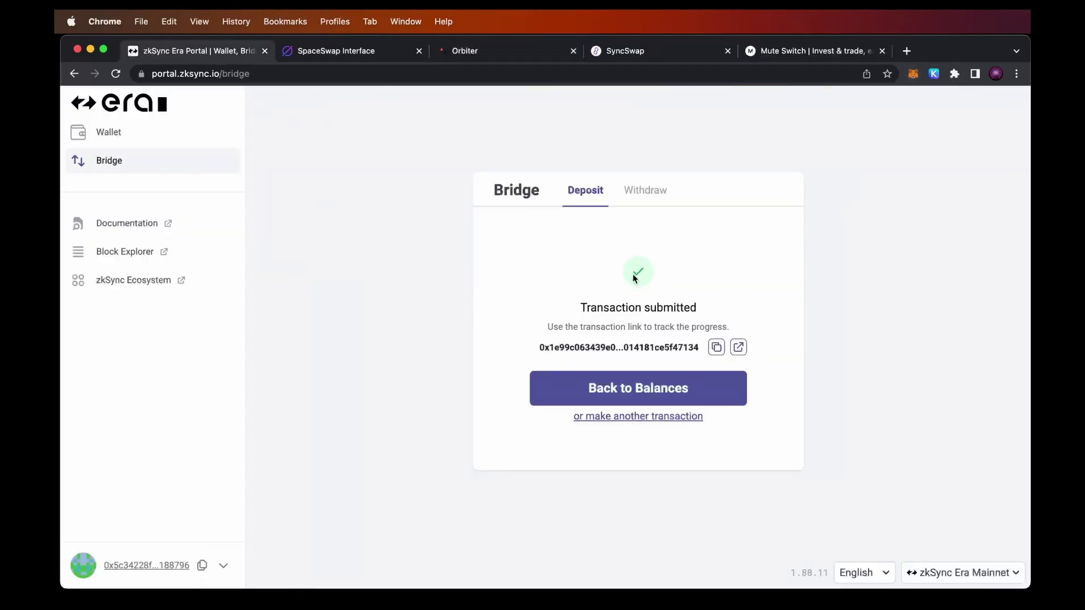
{"action": "left_click", "coordinate": [120, 140]}
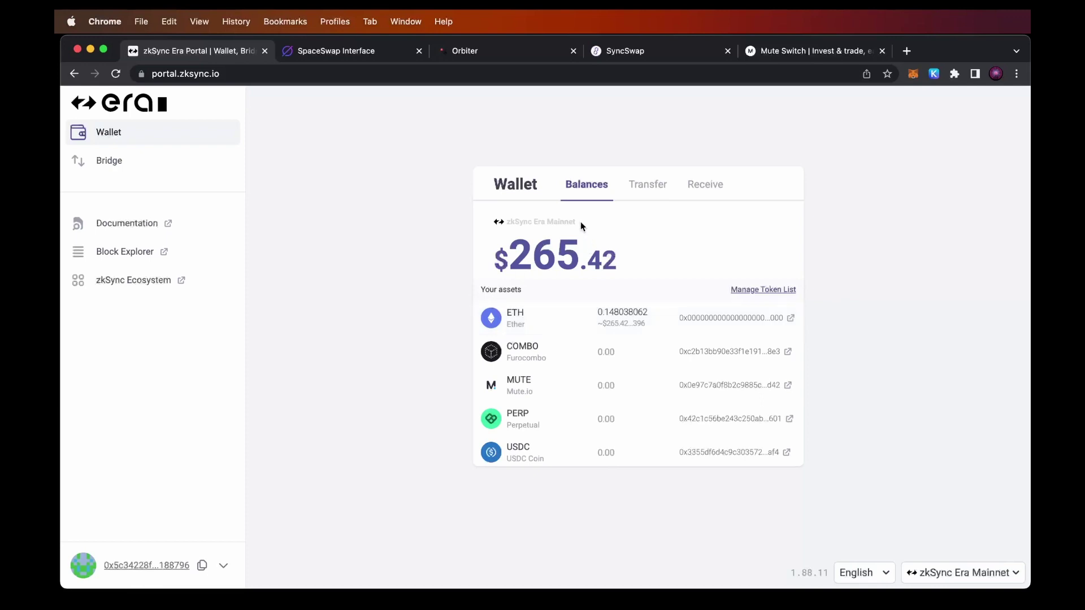
Open the wallet's transfer form, look through the available coins and choose ETH as the coin to send.
{"action": "left_click", "coordinate": [645, 192]}
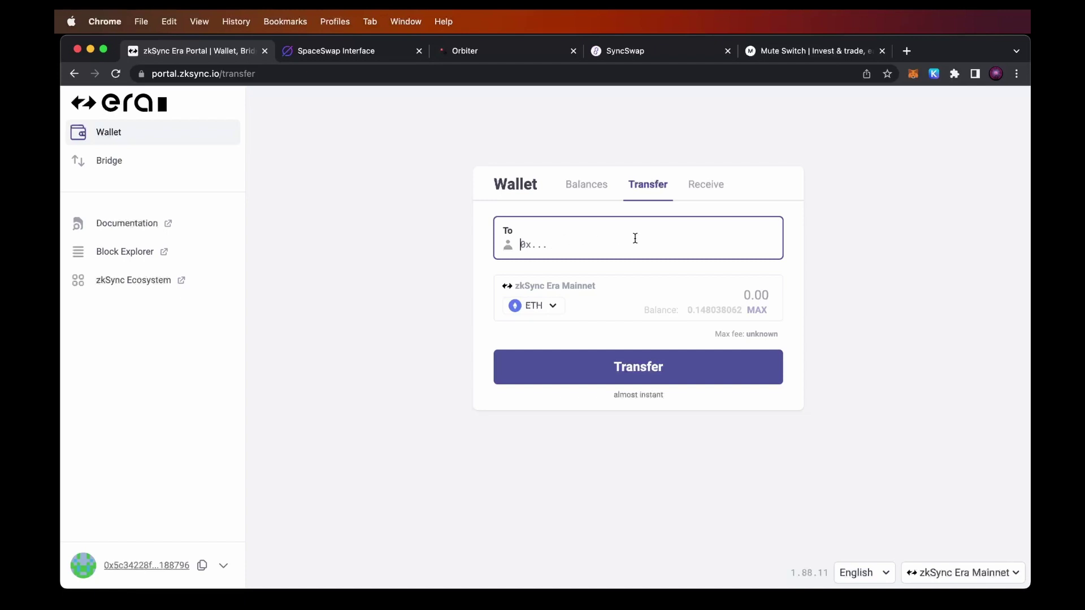
{"action": "left_click", "coordinate": [536, 314]}
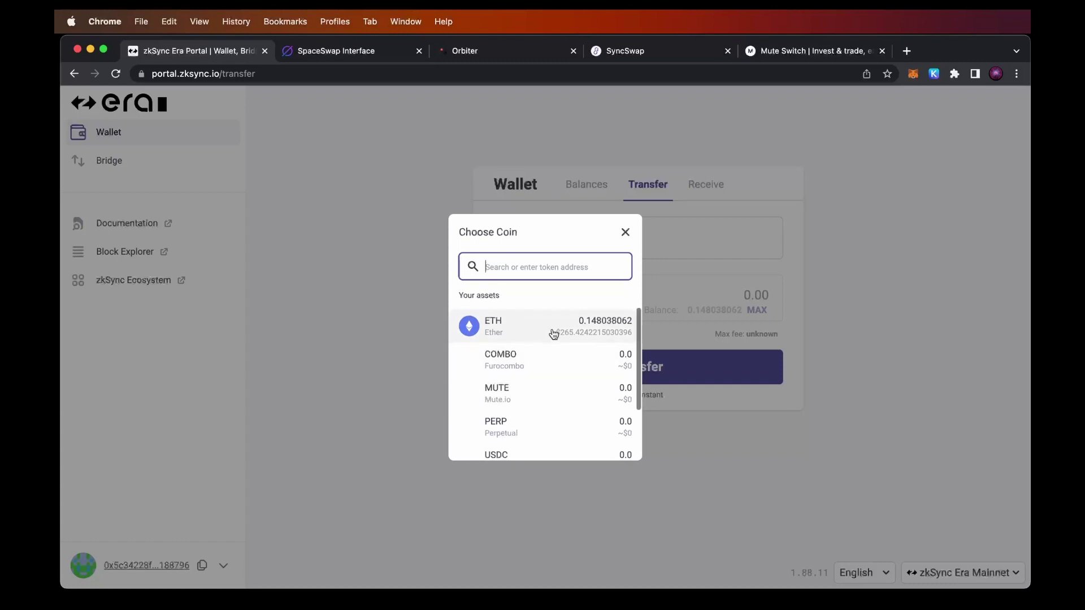
{"action": "scroll", "coordinate": [552, 338], "scroll_direction": "down", "scroll_amount": 3}
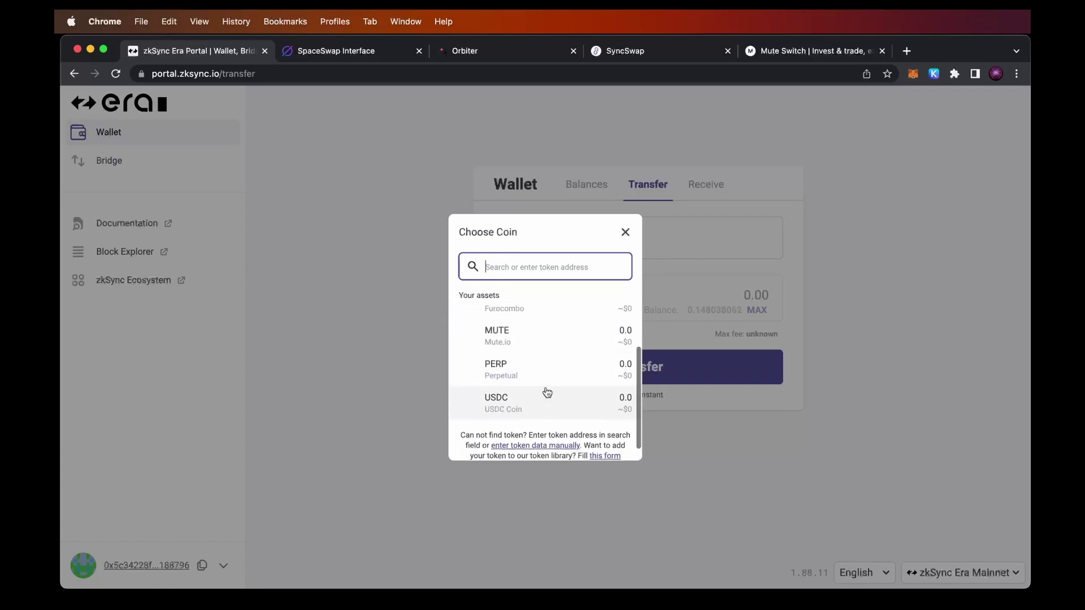
{"action": "scroll", "coordinate": [546, 391], "scroll_direction": "up", "scroll_amount": 3}
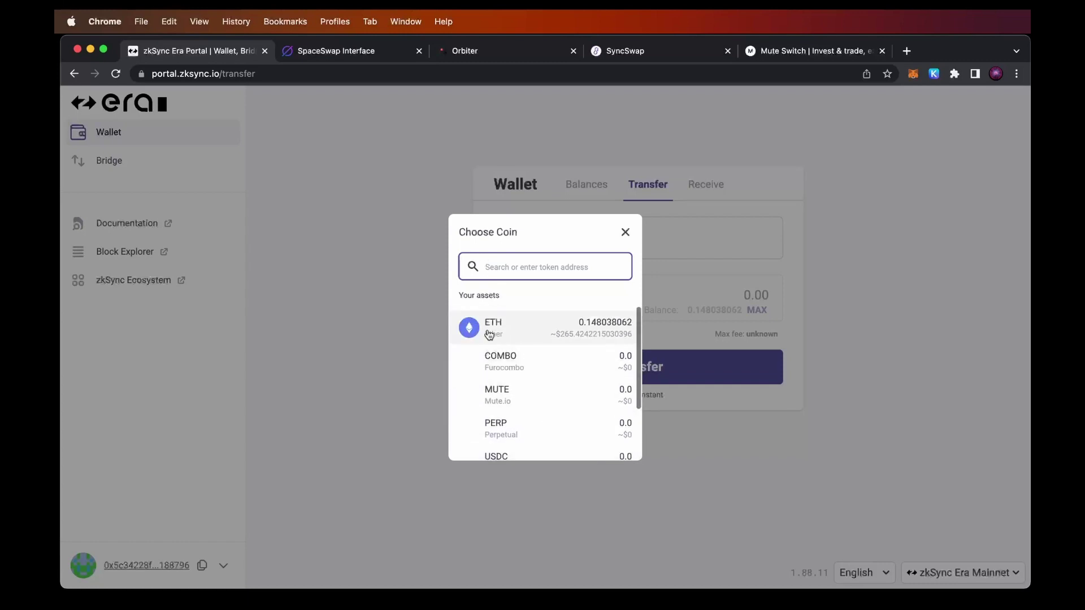
{"action": "left_click", "coordinate": [541, 333]}
{"action": "left_click", "coordinate": [735, 292]}
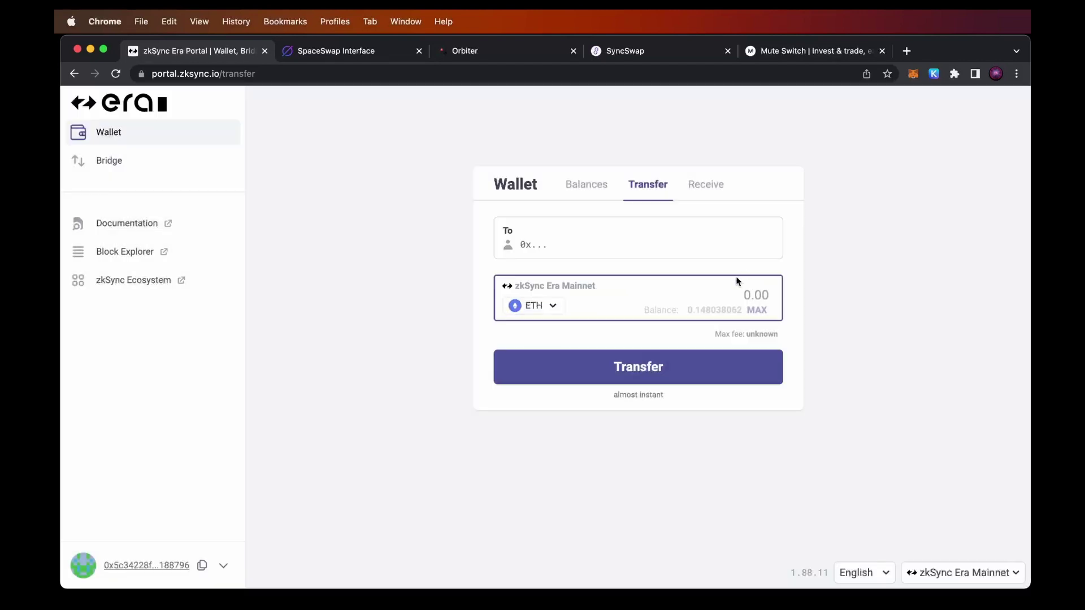
Paste the recipient's wallet address into the transfer form and set the amount to 0.01 ETH.
{"action": "left_click", "coordinate": [547, 245]}
{"action": "key", "text": "super+v"}
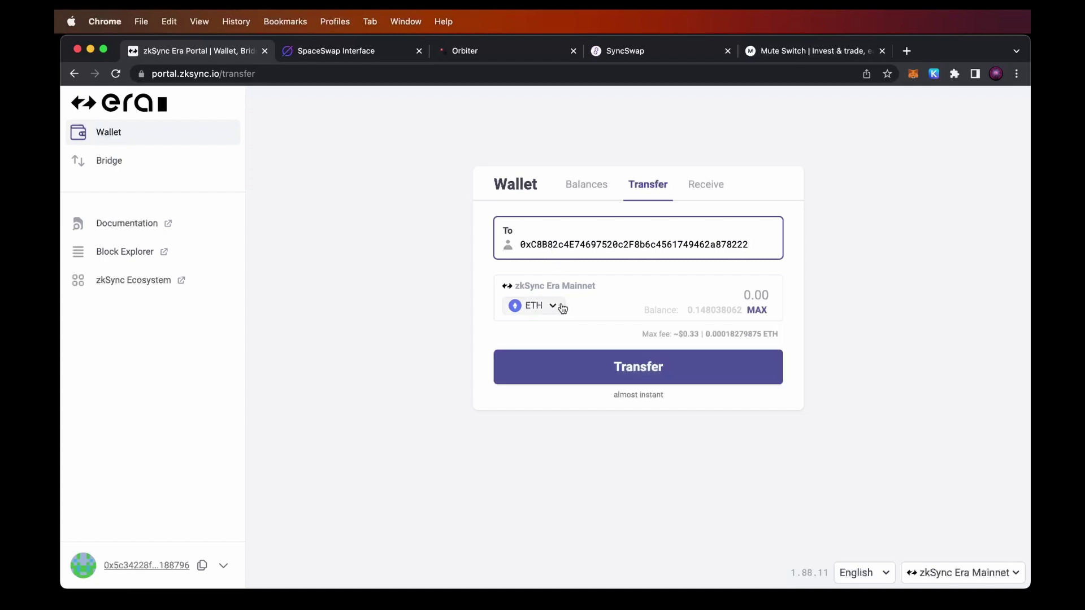
{"action": "left_click", "coordinate": [758, 295]}
{"action": "type", "text": "0.01"}
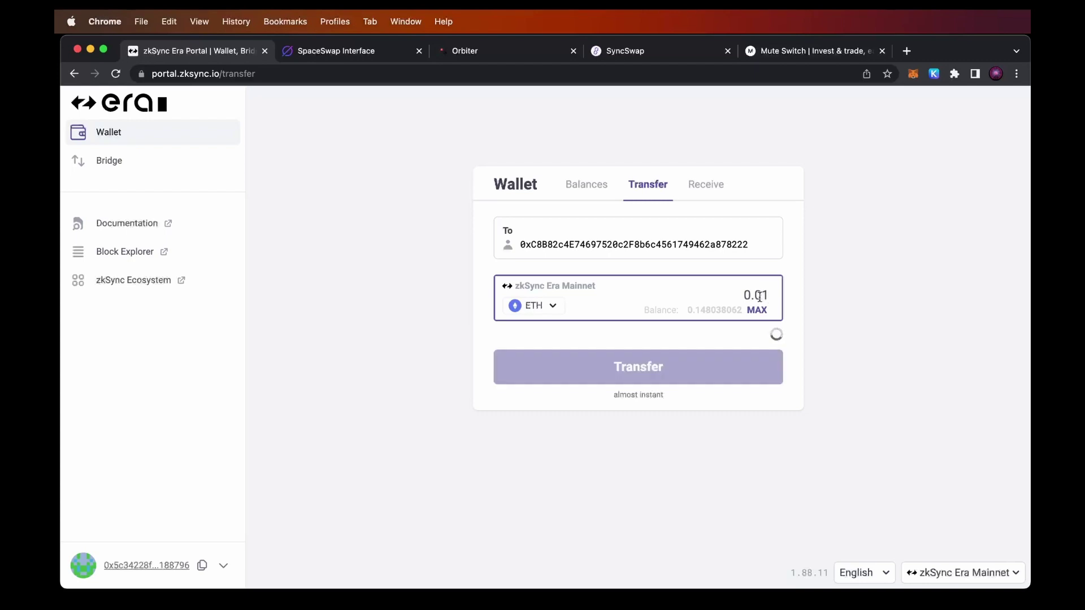
{"action": "left_click", "coordinate": [828, 326]}
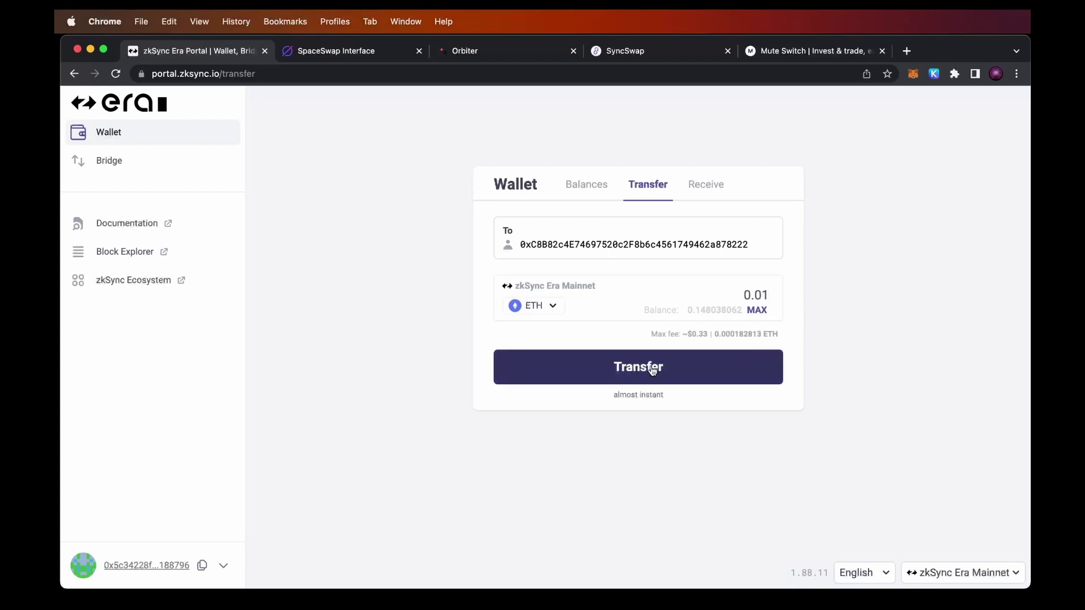
Check the maximum fee, submit the ETH transfer with MetaMask confirmation, and return to the wallet balances.
{"action": "left_click_drag", "start_coordinate": [688, 336], "coordinate": [704, 337]}
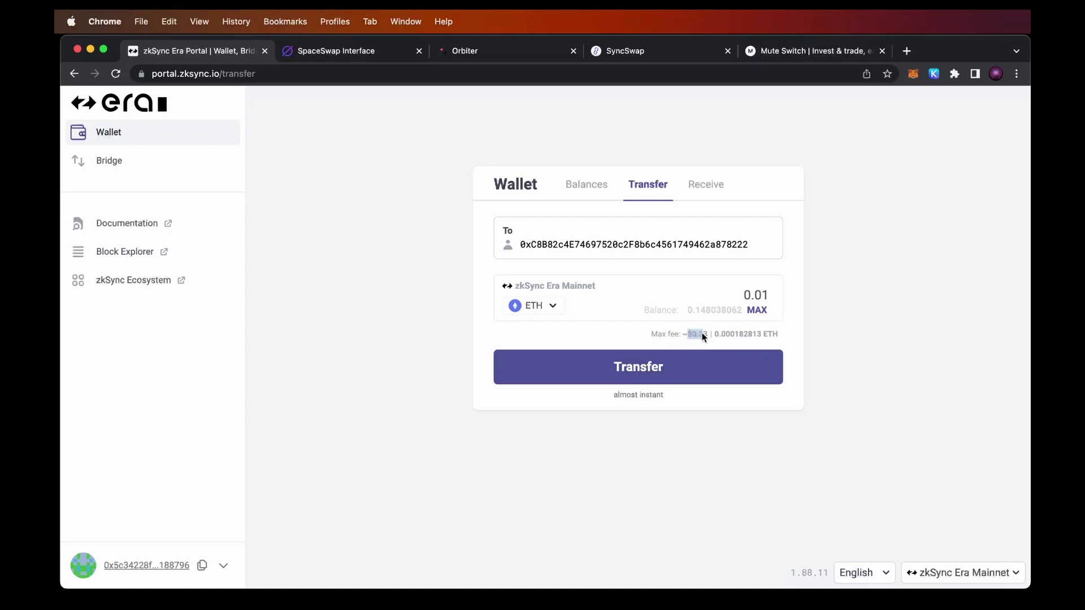
{"action": "left_click", "coordinate": [671, 364]}
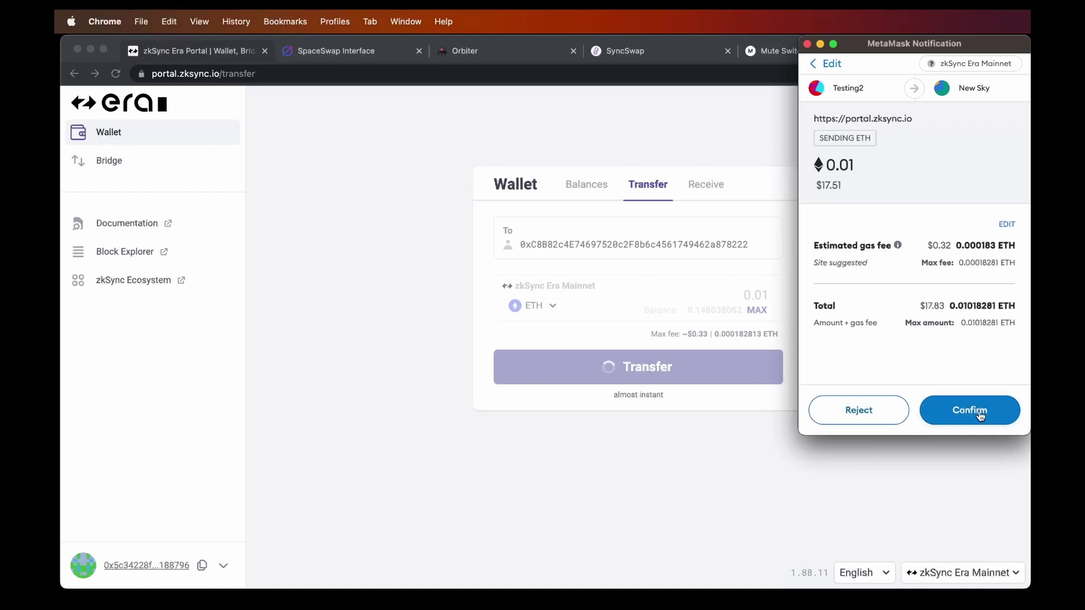
{"action": "left_click", "coordinate": [980, 415]}
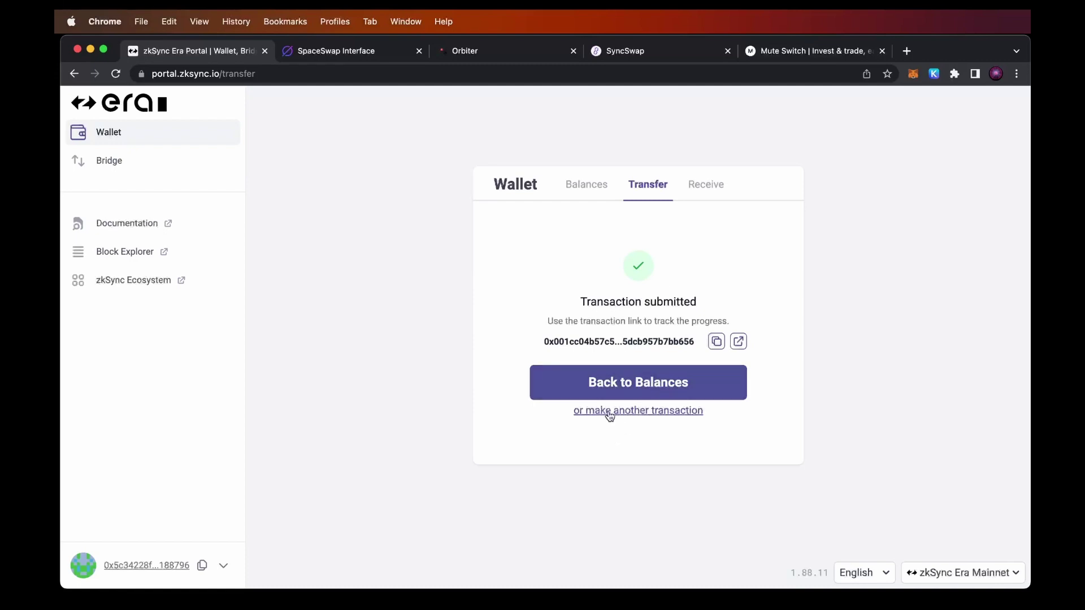
{"action": "left_click", "coordinate": [642, 387]}
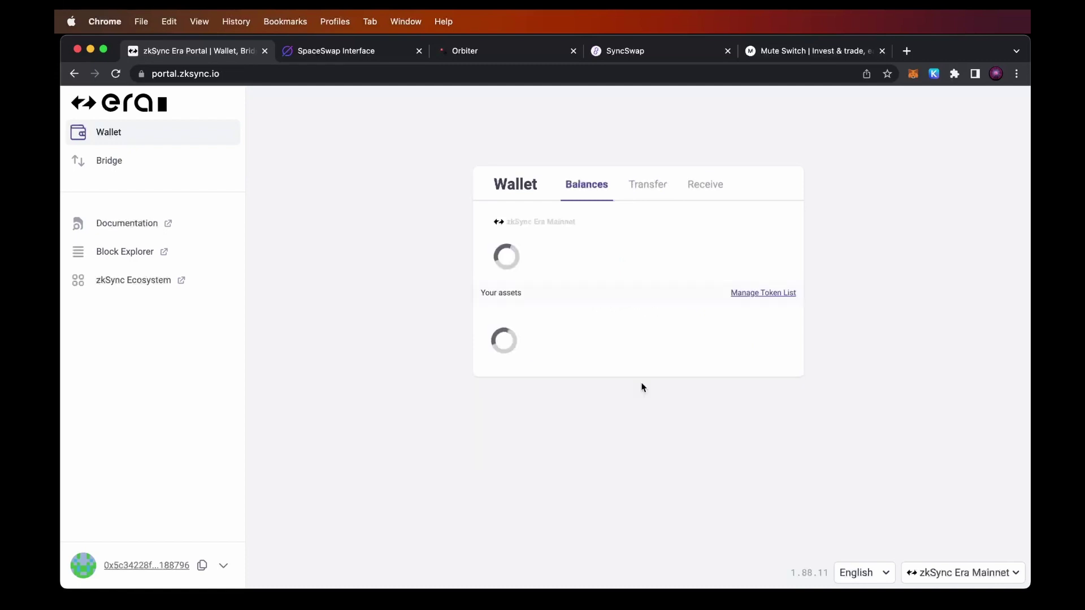
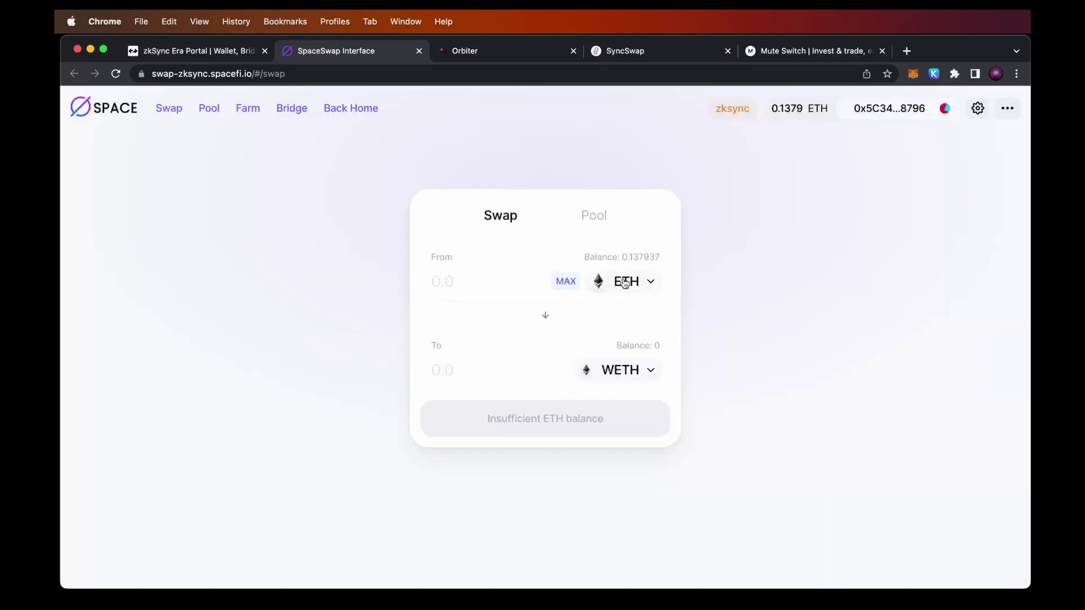
Wrap 0.05 ETH to WETH on SpaceSwap, confirm the transaction in MetaMask and dismiss the notification.
{"action": "left_click", "coordinate": [476, 286]}
{"action": "type", "text": "0.05"}
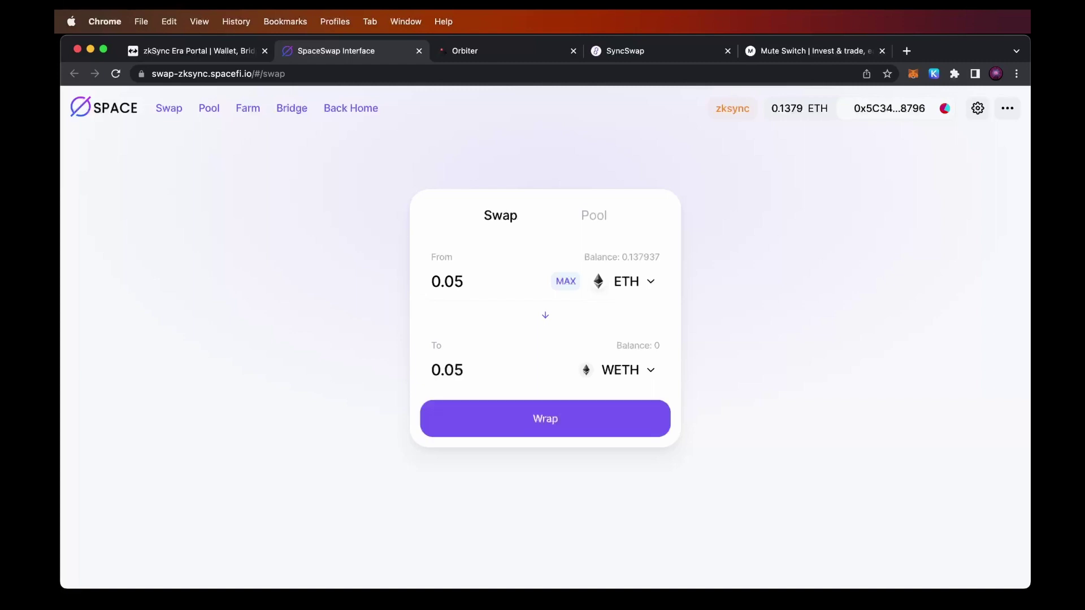
{"action": "left_click", "coordinate": [563, 426]}
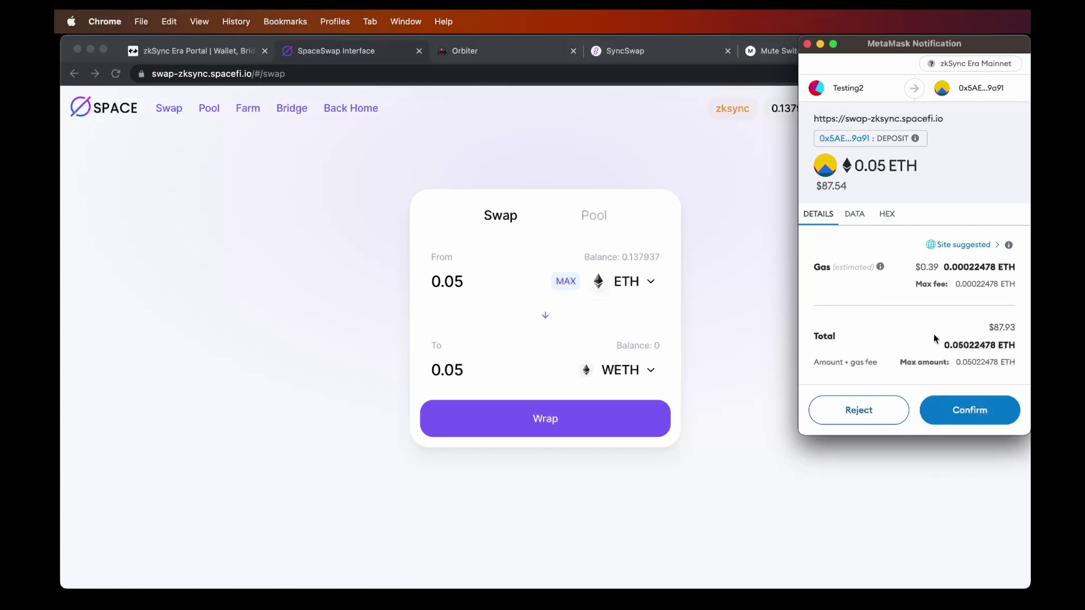
{"action": "left_click", "coordinate": [959, 417]}
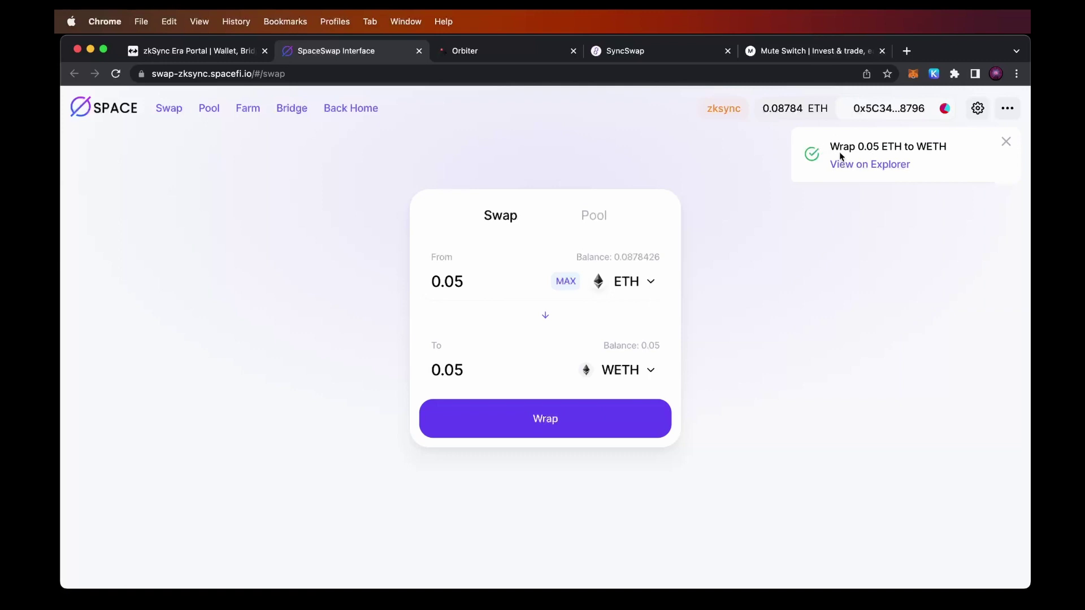
{"action": "left_click", "coordinate": [1005, 141]}
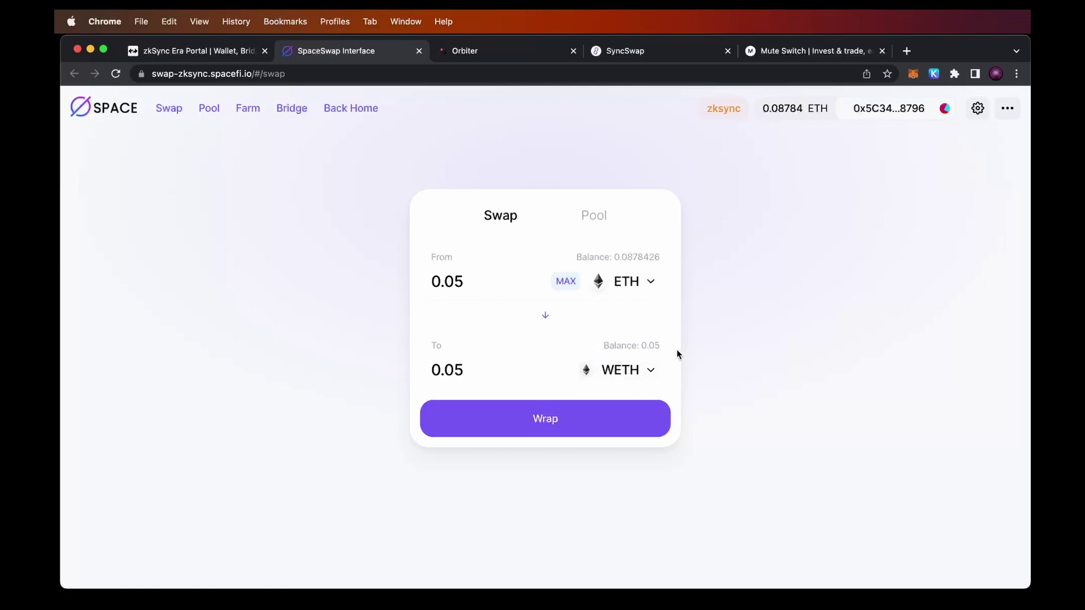
Reverse the swap direction so WETH is the source token, and choose USDC as the token to receive.
{"action": "left_click", "coordinate": [546, 315]}
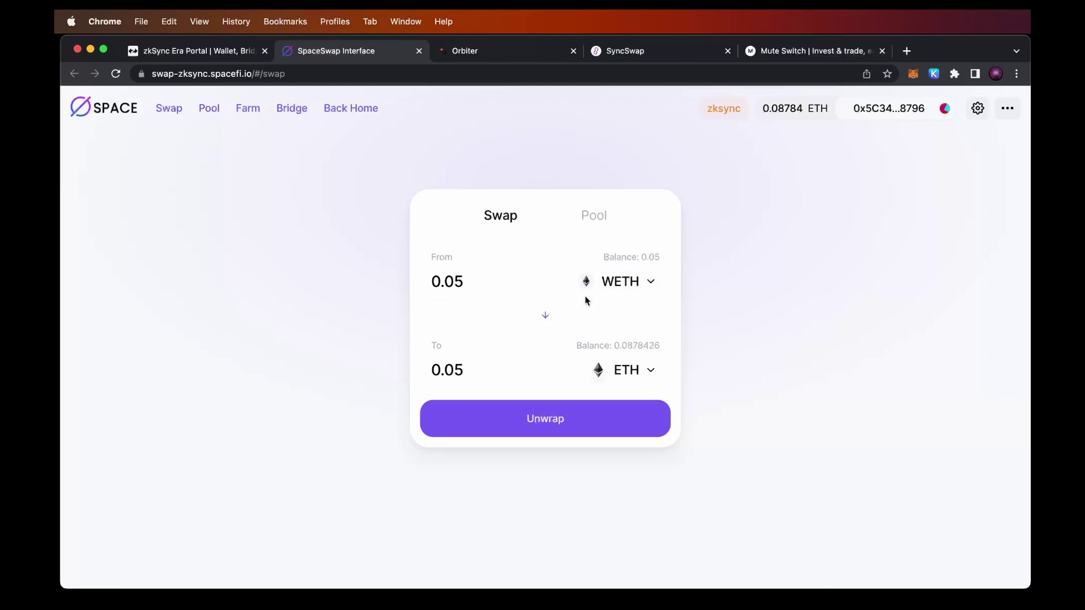
{"action": "left_click", "coordinate": [627, 369]}
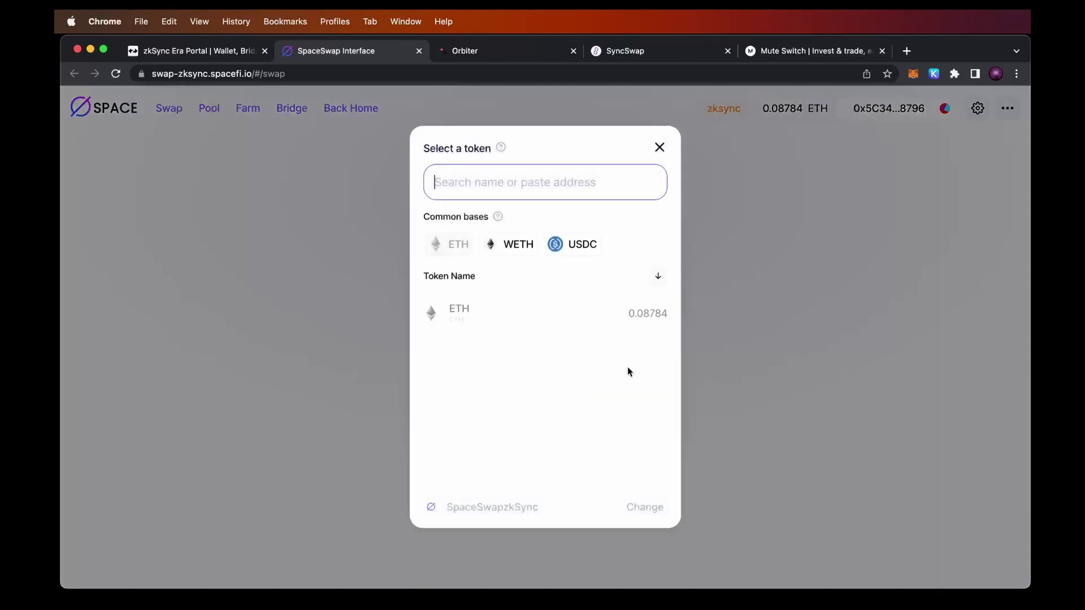
{"action": "left_click", "coordinate": [577, 244]}
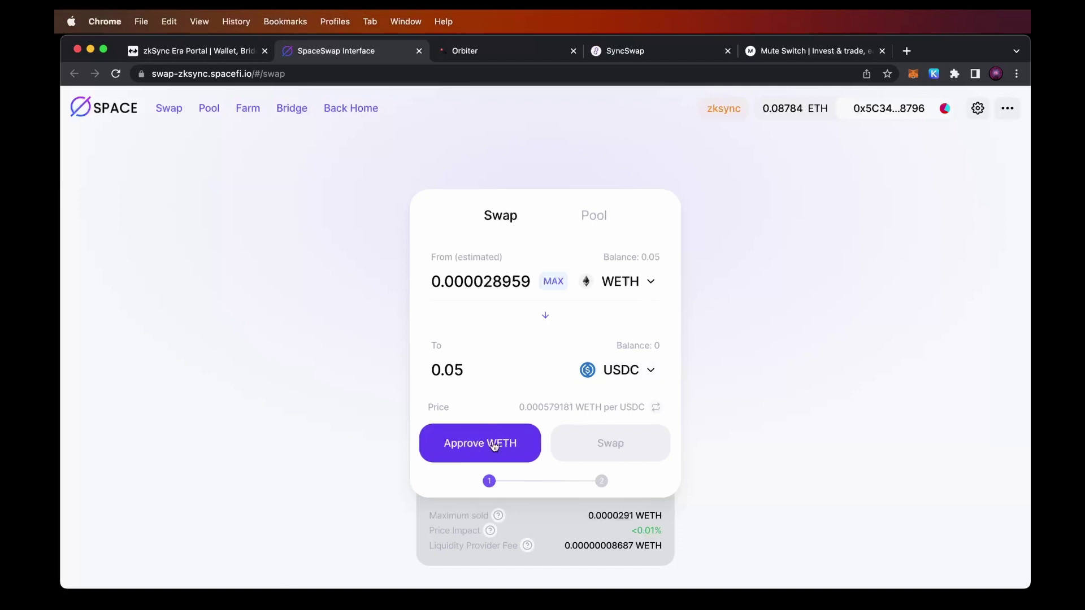
Approve WETH spending for SpaceSwap in MetaMask with the spending cap set to the maximum 0.05 WETH.
{"action": "left_click", "coordinate": [481, 455]}
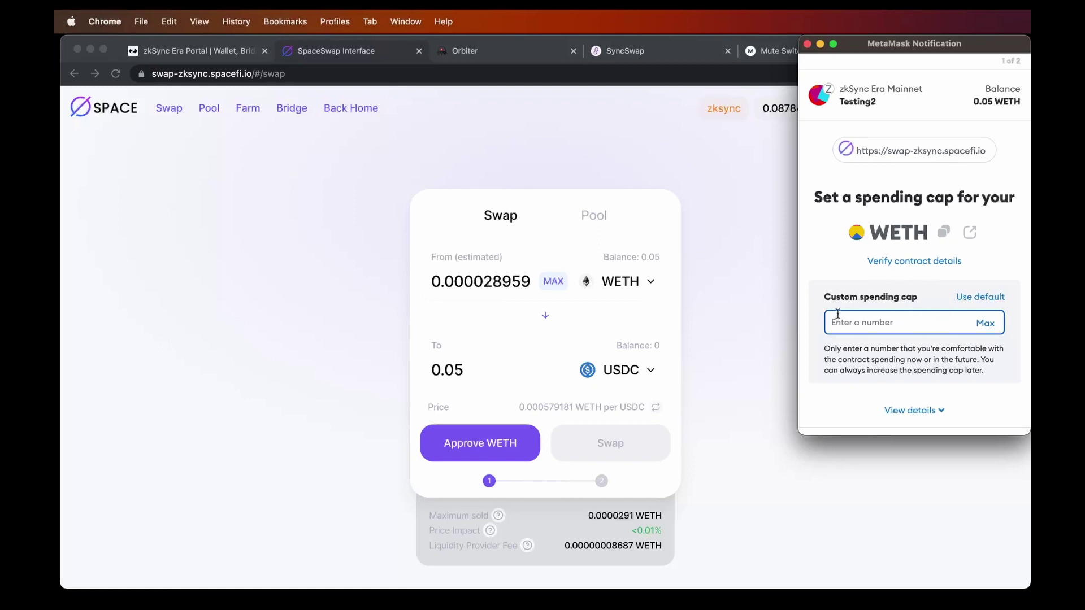
{"action": "left_click", "coordinate": [987, 326]}
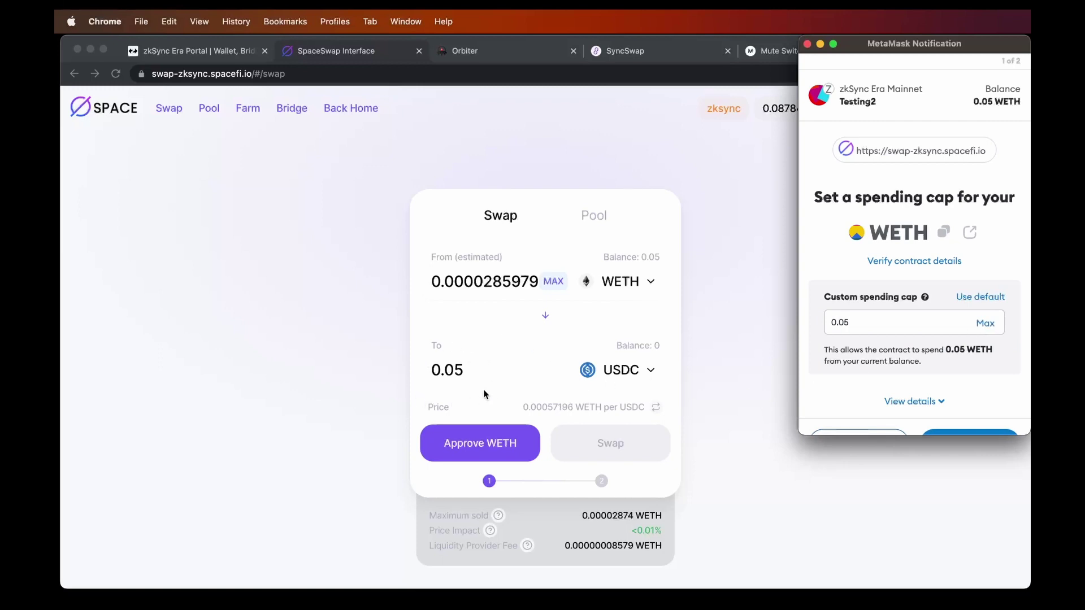
{"action": "scroll", "coordinate": [916, 378], "scroll_direction": "down", "scroll_amount": 2}
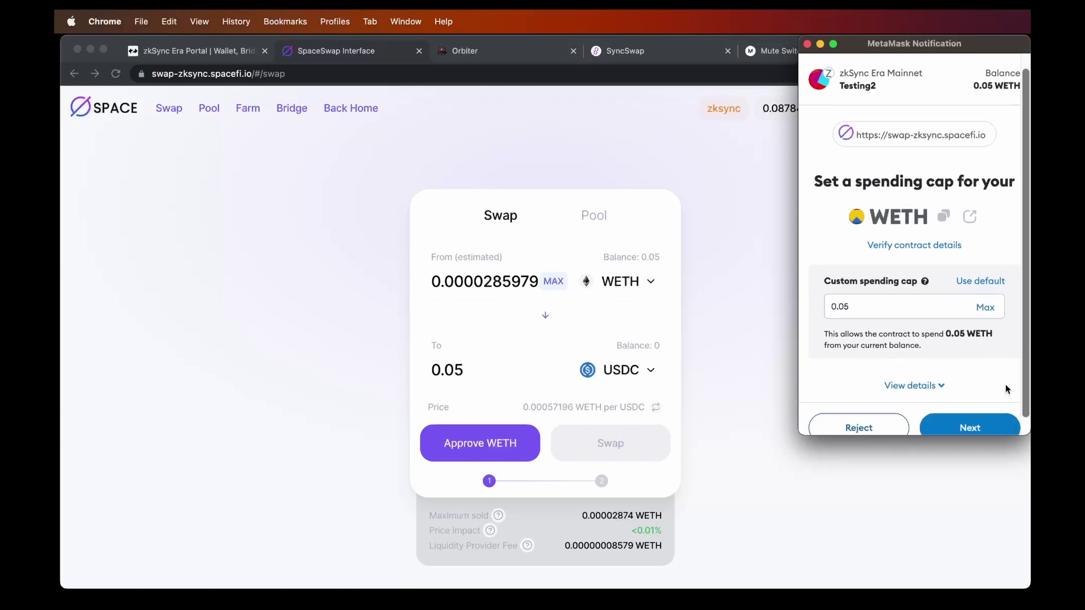
{"action": "left_click", "coordinate": [979, 417]}
{"action": "scroll", "coordinate": [979, 416], "scroll_direction": "down", "scroll_amount": 1}
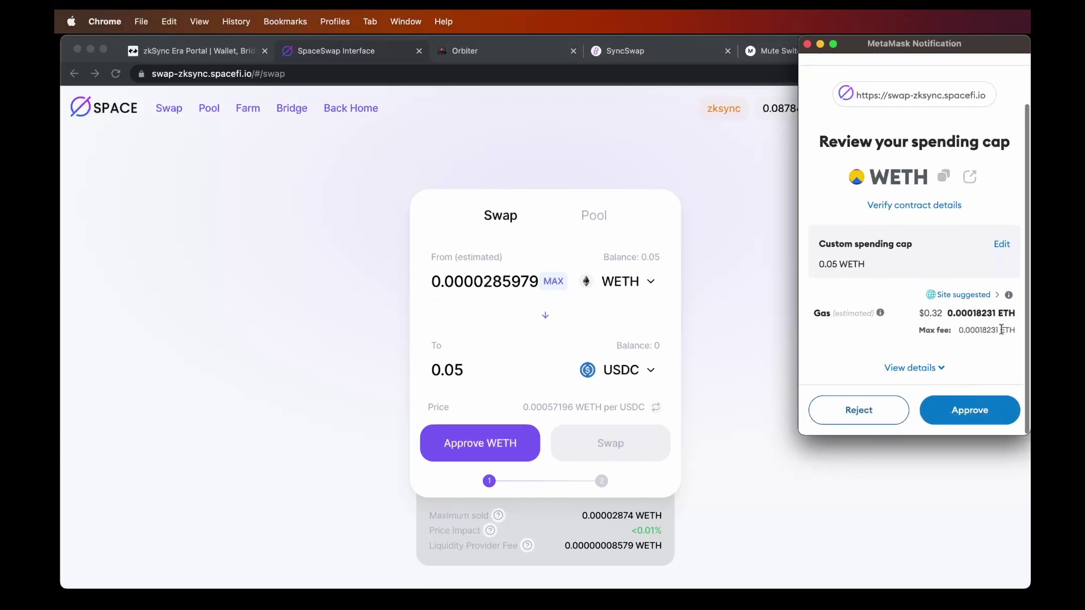
{"action": "left_click", "coordinate": [971, 411]}
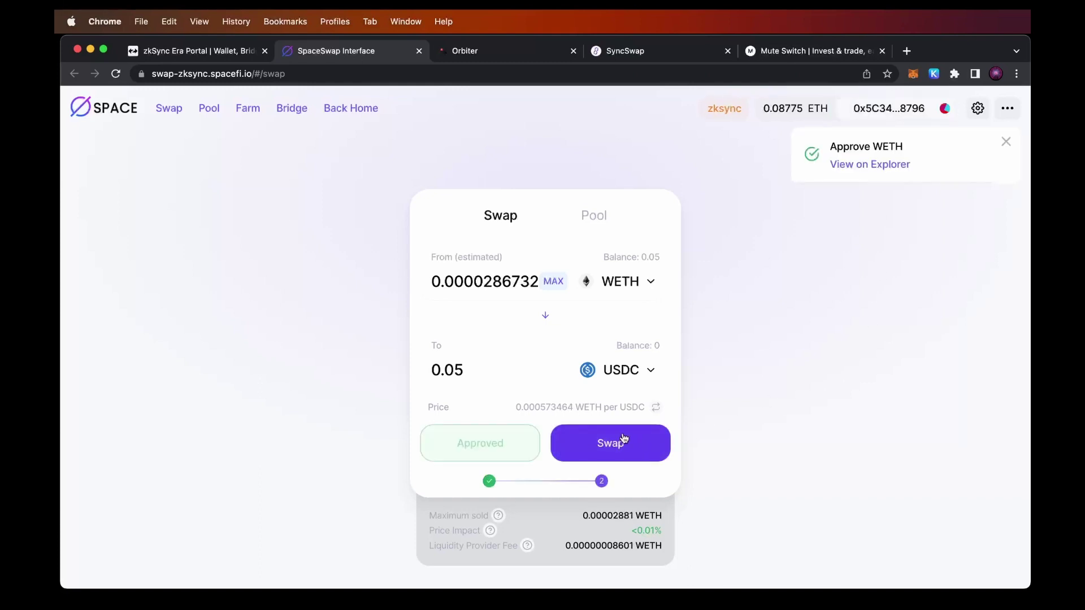
Try to swap 0.05 WETH for USDC, confirming the swap on SpaceSwap and in MetaMask.
{"action": "left_click", "coordinate": [615, 445]}
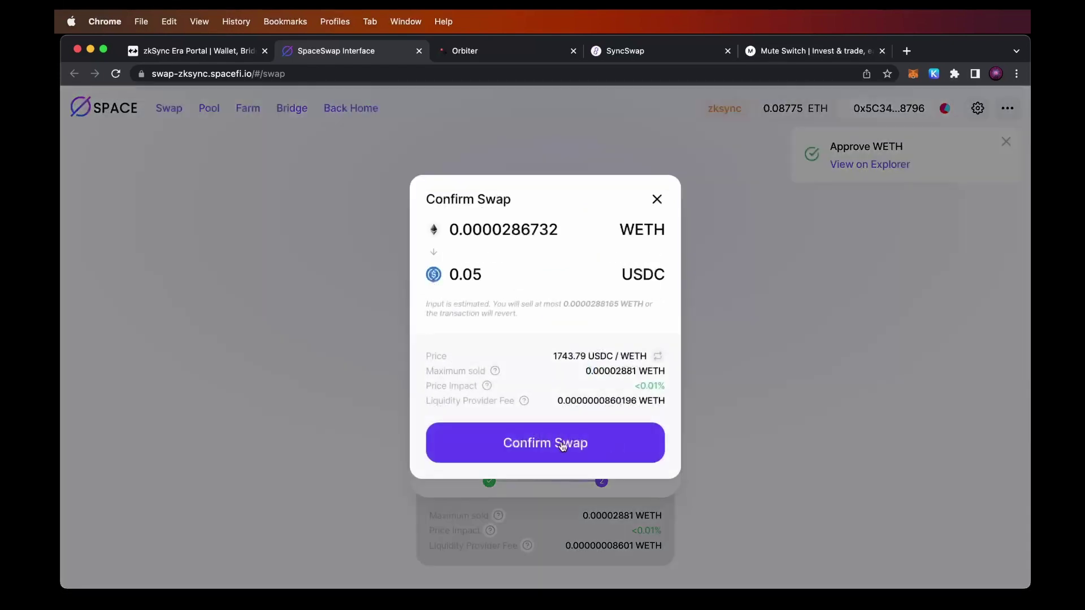
{"action": "left_click", "coordinate": [543, 444]}
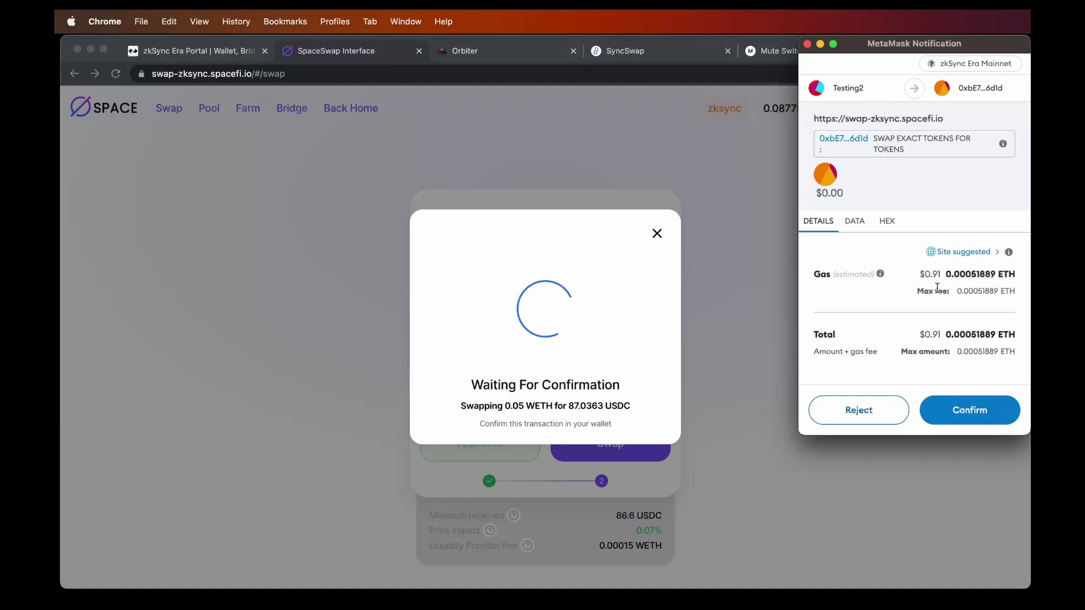
{"action": "left_click", "coordinate": [990, 416]}
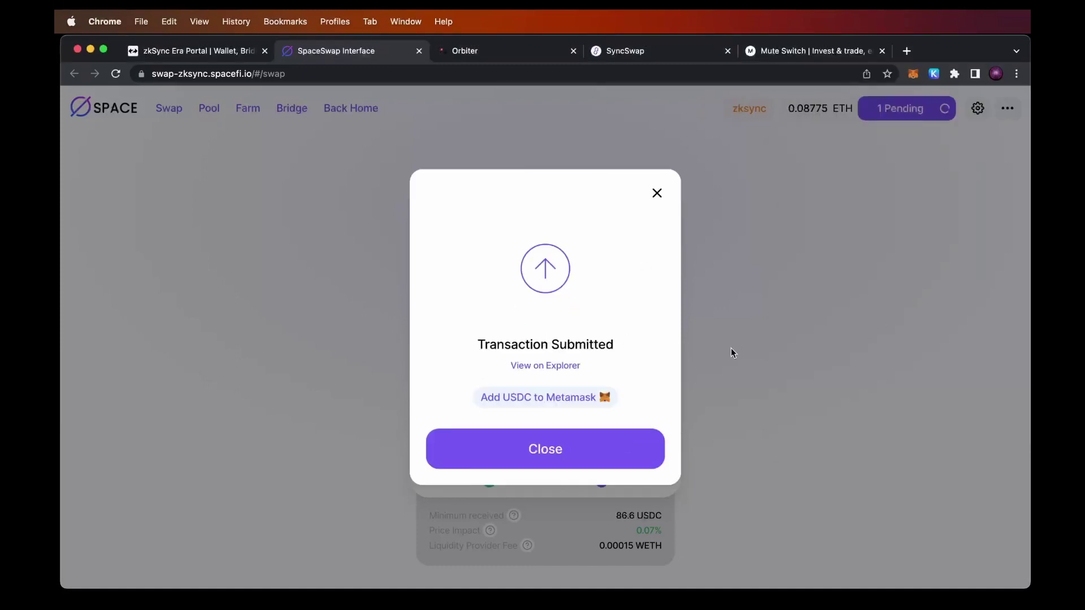
Add the USDC token to MetaMask and close the submitted transaction's dialog.
{"action": "left_click", "coordinate": [548, 400]}
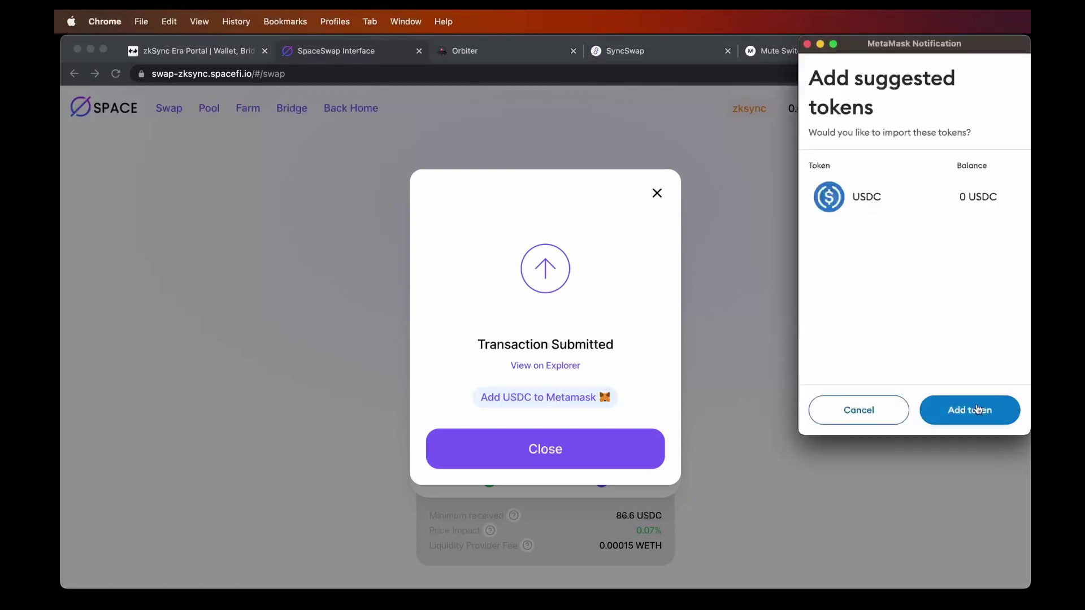
{"action": "left_click", "coordinate": [976, 409]}
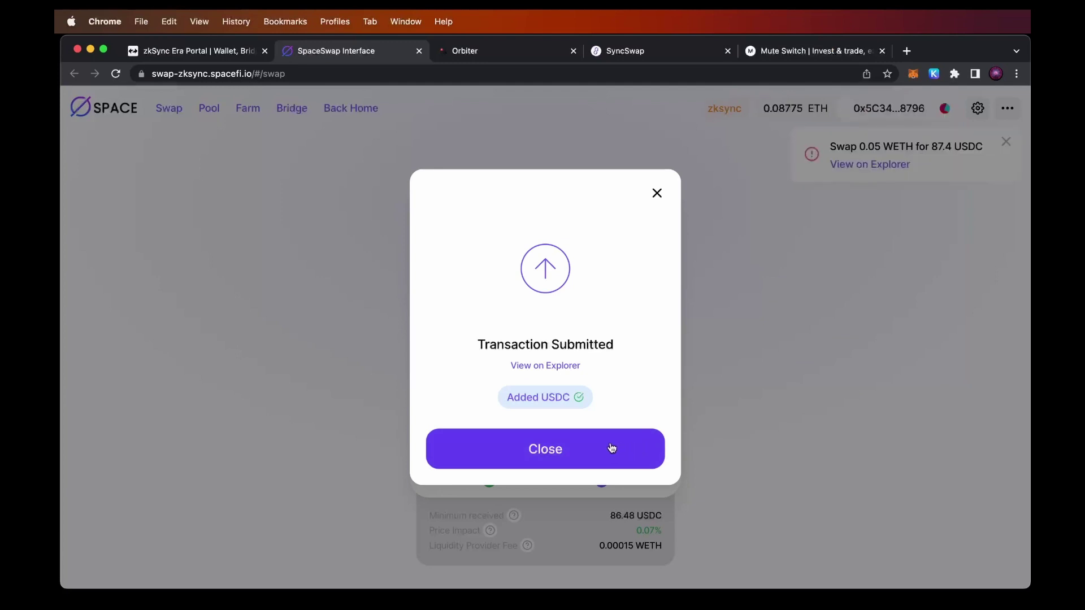
{"action": "left_click", "coordinate": [612, 448]}
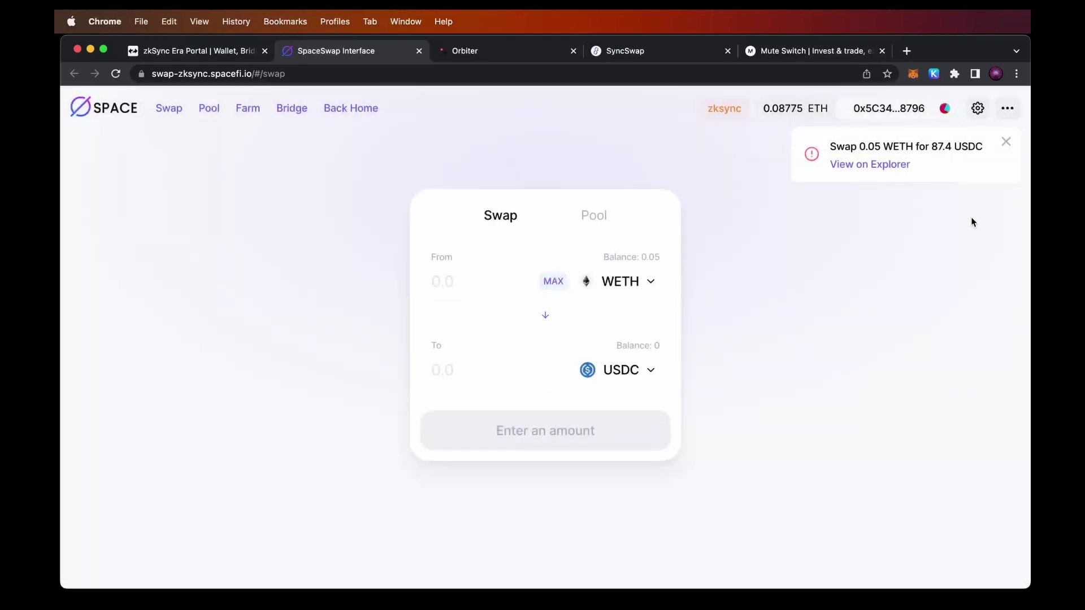
Switch to SyncSwap and try to change the wallet's network to zkSync Era Mainnet.
{"action": "left_click", "coordinate": [667, 51]}
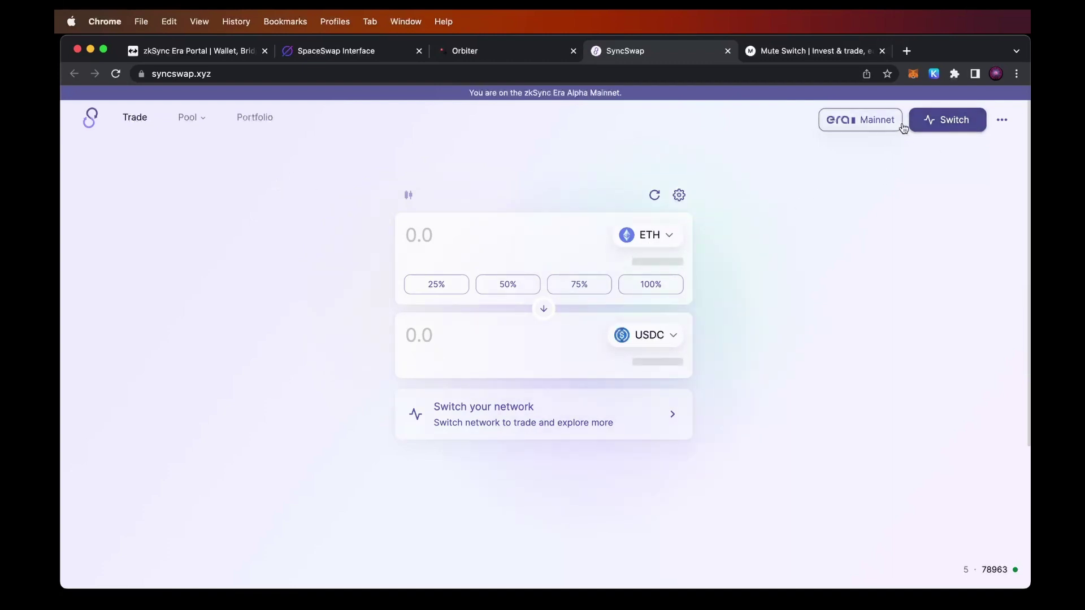
{"action": "left_click", "coordinate": [942, 122]}
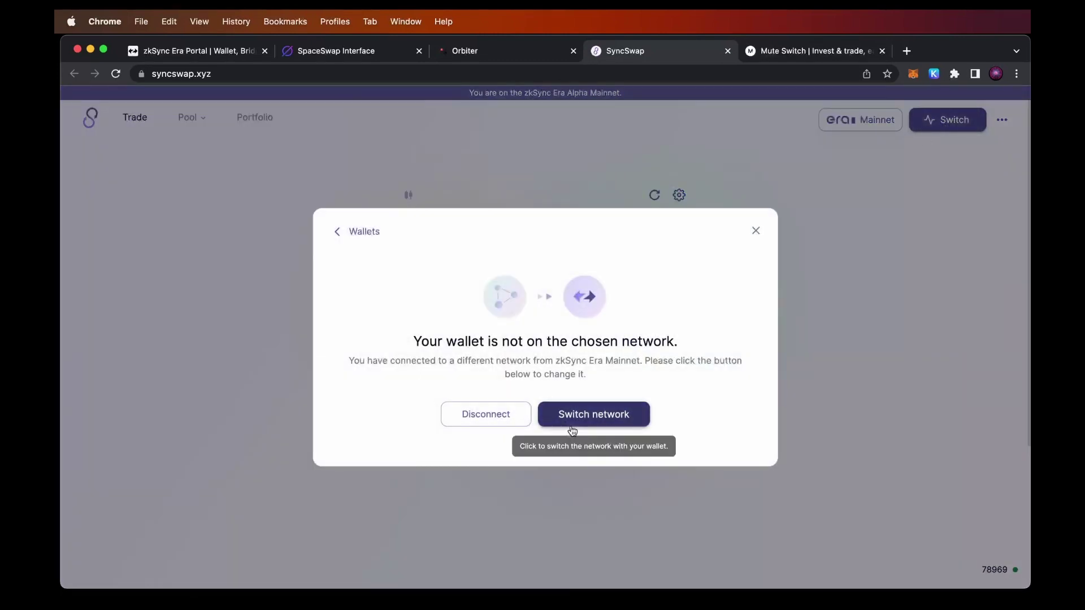
{"action": "left_click", "coordinate": [603, 414]}
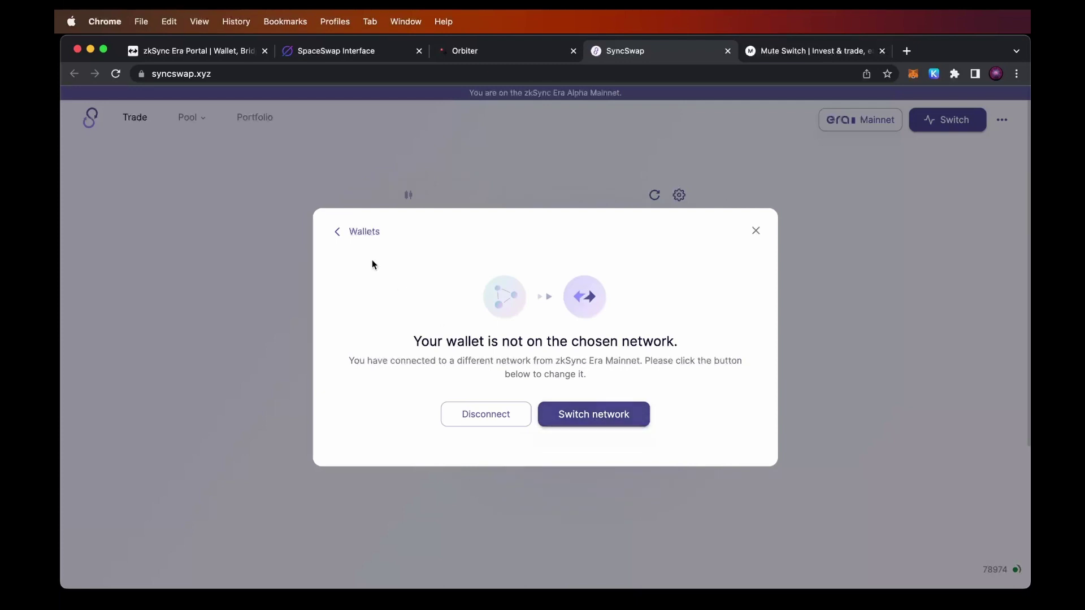
Return to the wallet choices and connect the MetaMask Ethereum wallet to SyncSwap, approving the preselected account.
{"action": "left_click", "coordinate": [357, 242]}
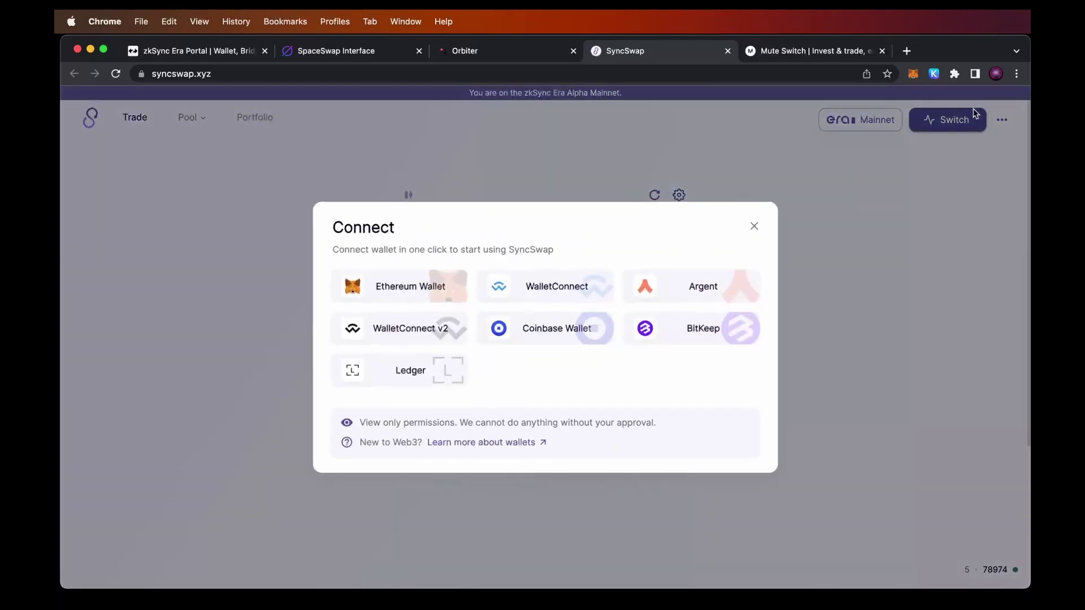
{"action": "left_click", "coordinate": [402, 287]}
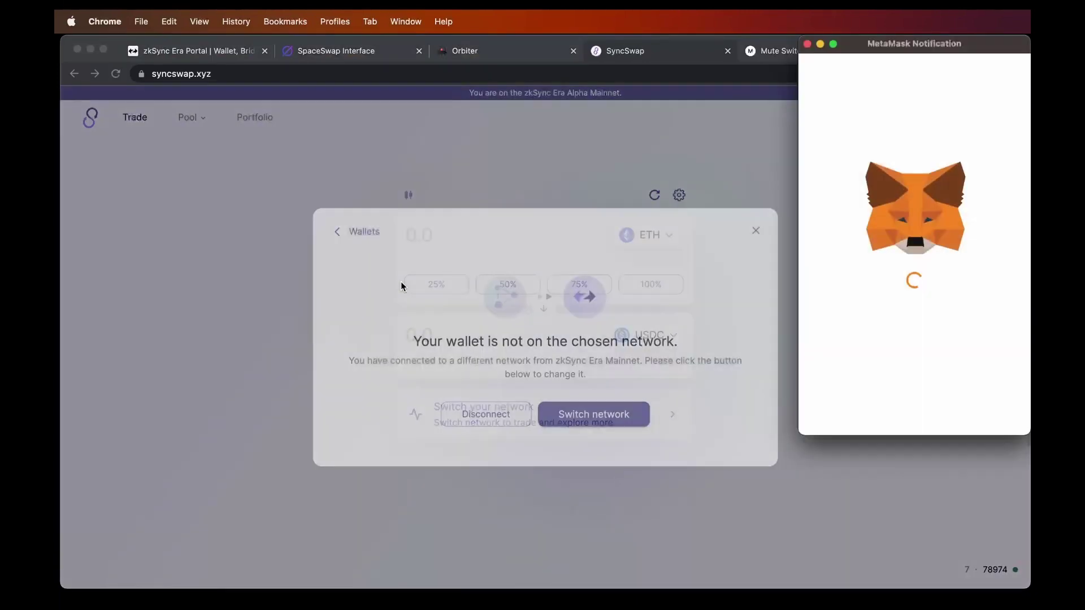
{"action": "scroll", "coordinate": [967, 276], "scroll_direction": "up", "scroll_amount": 2}
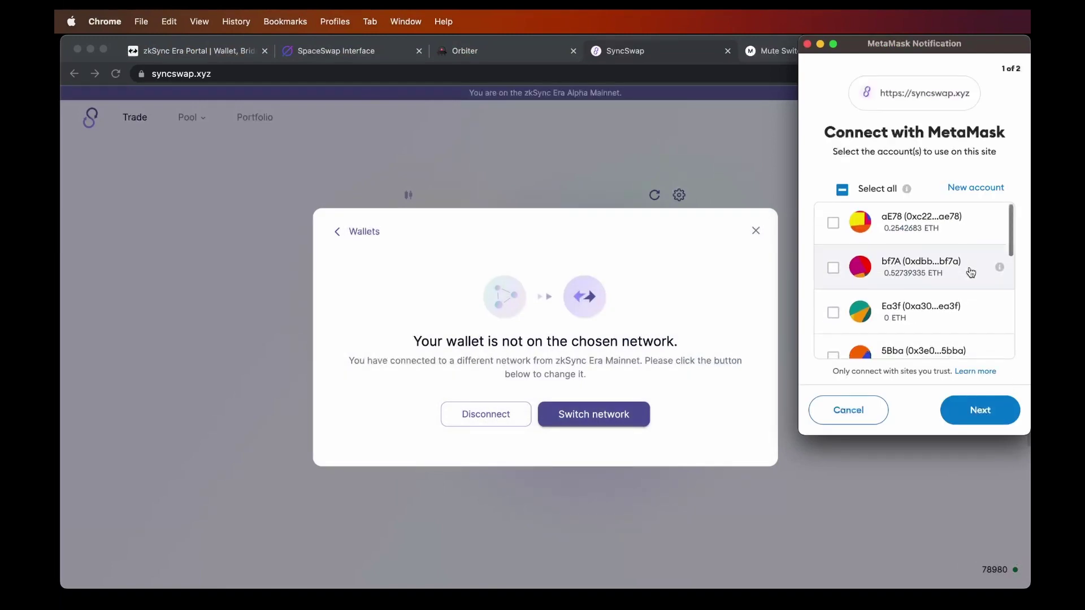
{"action": "scroll", "coordinate": [963, 278], "scroll_direction": "down", "scroll_amount": 5}
{"action": "scroll", "coordinate": [962, 280], "scroll_direction": "up", "scroll_amount": 5}
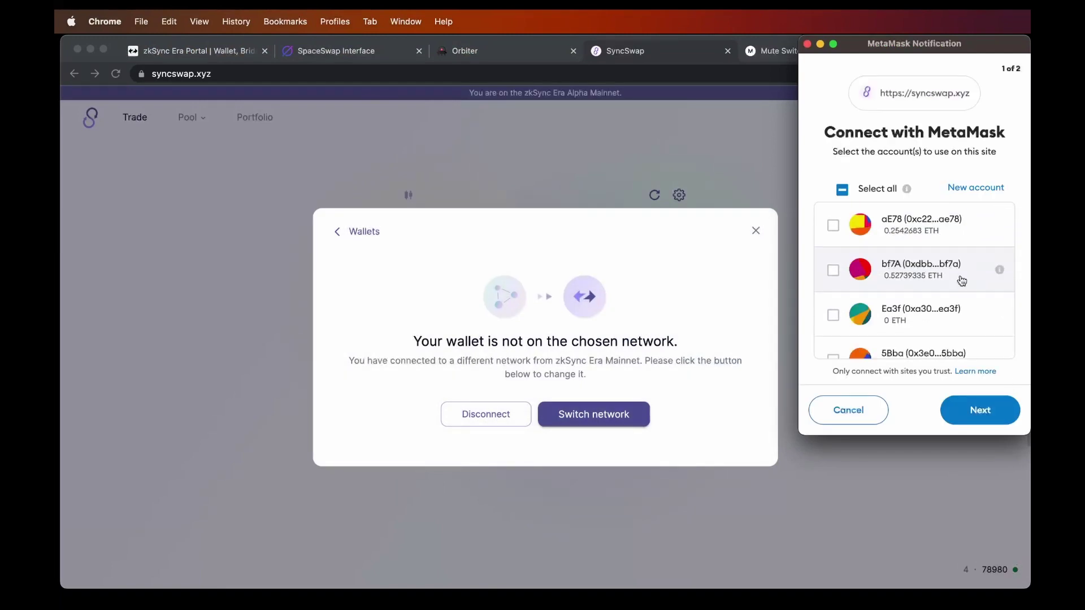
{"action": "left_click", "coordinate": [982, 412]}
{"action": "left_click", "coordinate": [982, 414]}
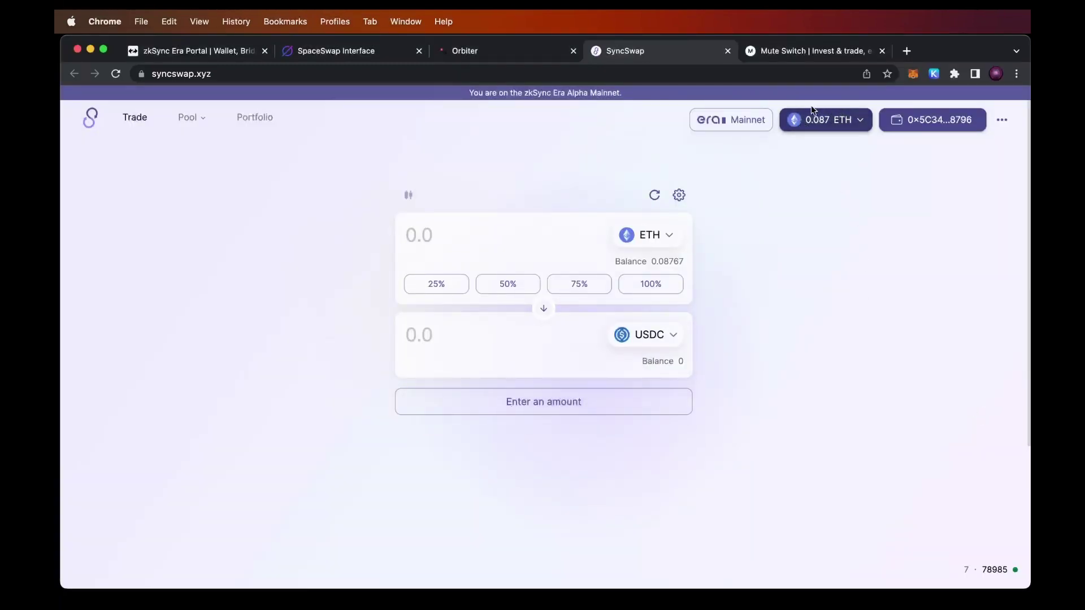
Choose WETH as the token to swap for USDC and set the amount to 100% of the balance, 0.05 WETH.
{"action": "left_click", "coordinate": [650, 236]}
{"action": "left_click", "coordinate": [486, 221]}
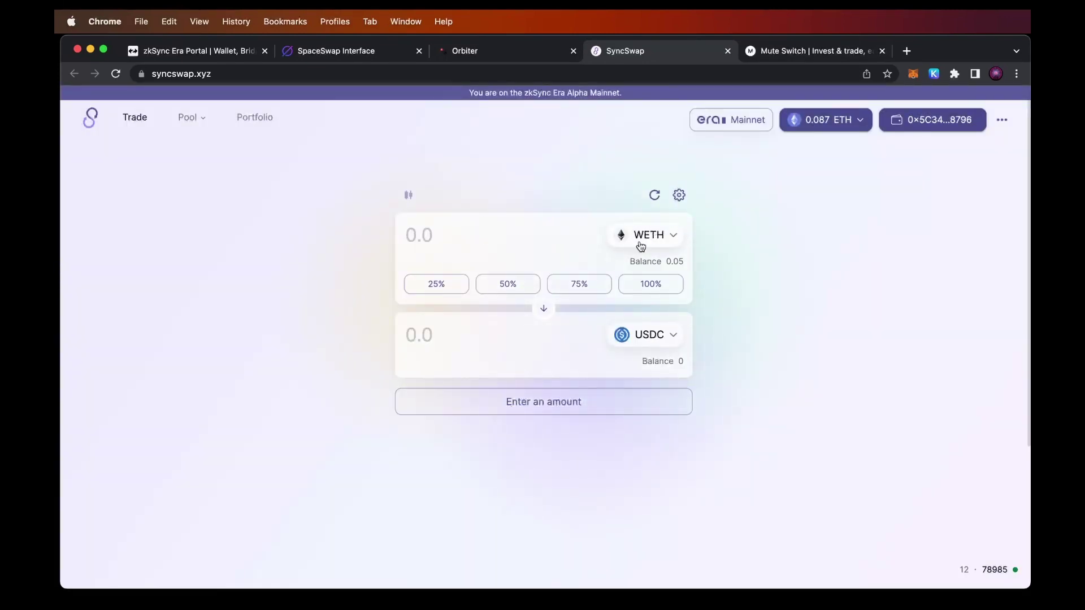
{"action": "left_click", "coordinate": [650, 284]}
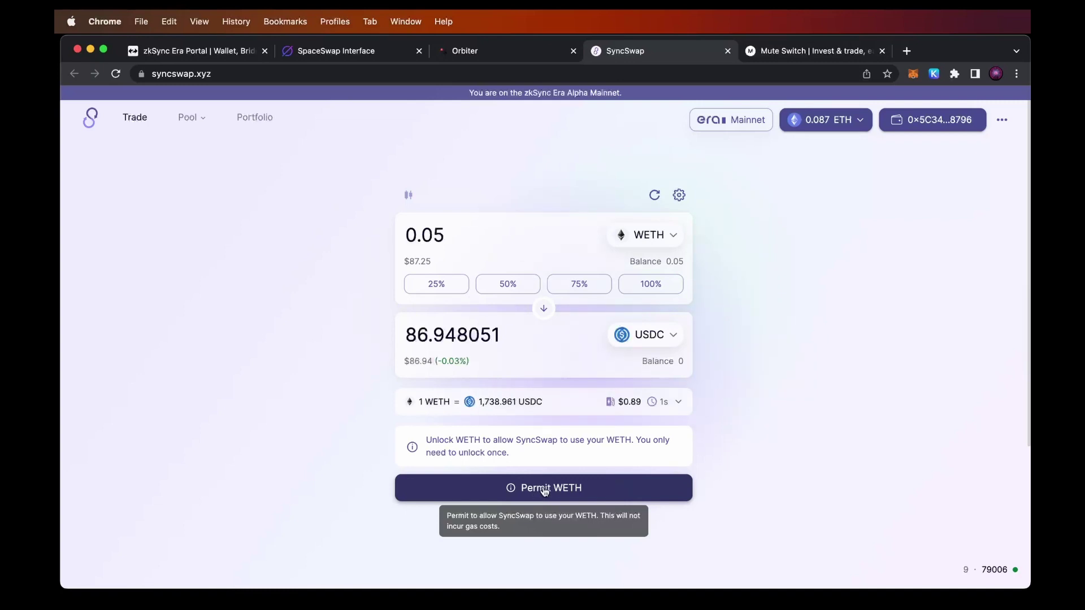
Permit SyncSwap to use WETH and sign the permit request in MetaMask.
{"action": "left_click", "coordinate": [545, 491]}
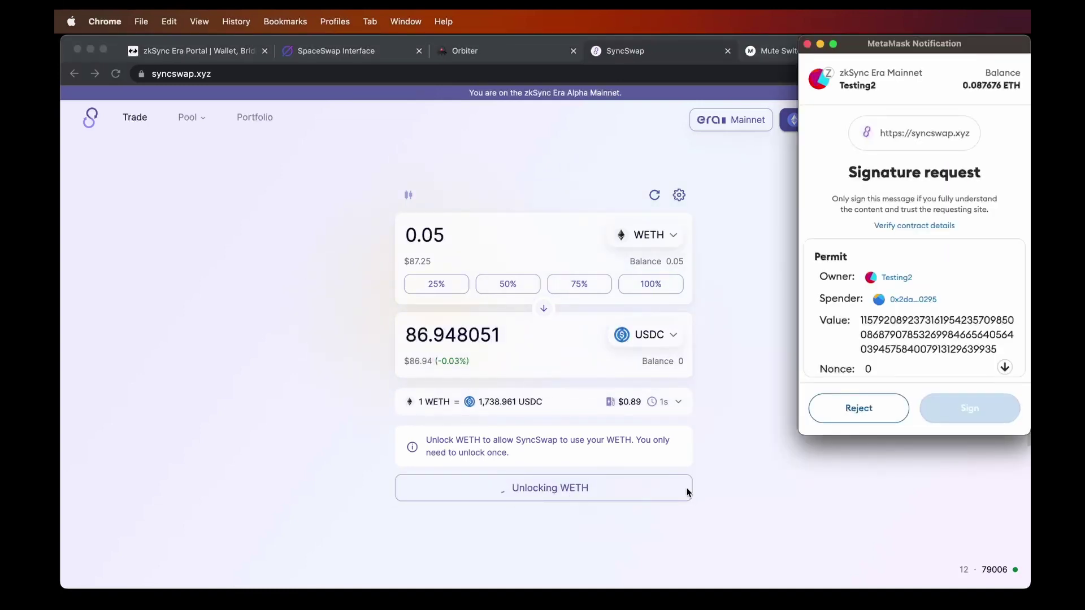
{"action": "scroll", "coordinate": [961, 322], "scroll_direction": "down", "scroll_amount": 3}
{"action": "left_click", "coordinate": [986, 412]}
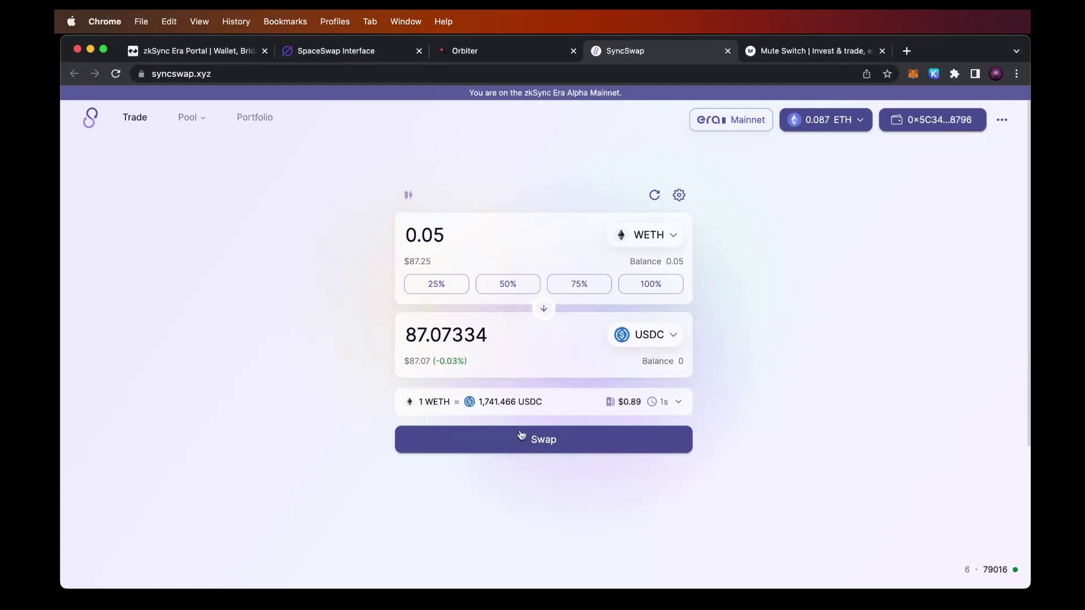
Swap 0.05 WETH for USDC on SyncSwap, confirm the transaction in MetaMask, and dismiss the swap result.
{"action": "left_click", "coordinate": [556, 449]}
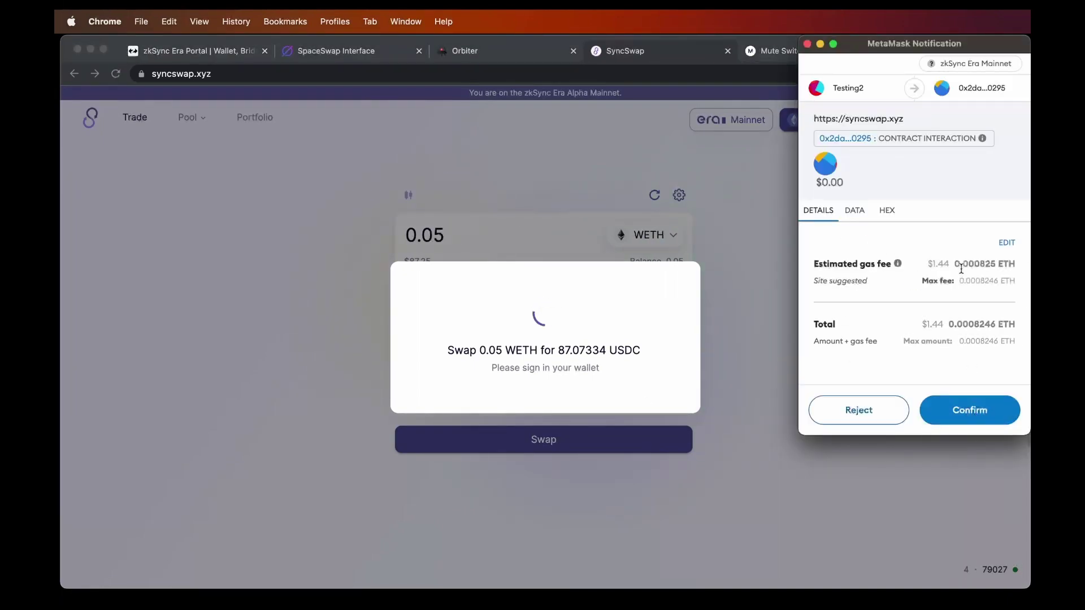
{"action": "left_click", "coordinate": [972, 412]}
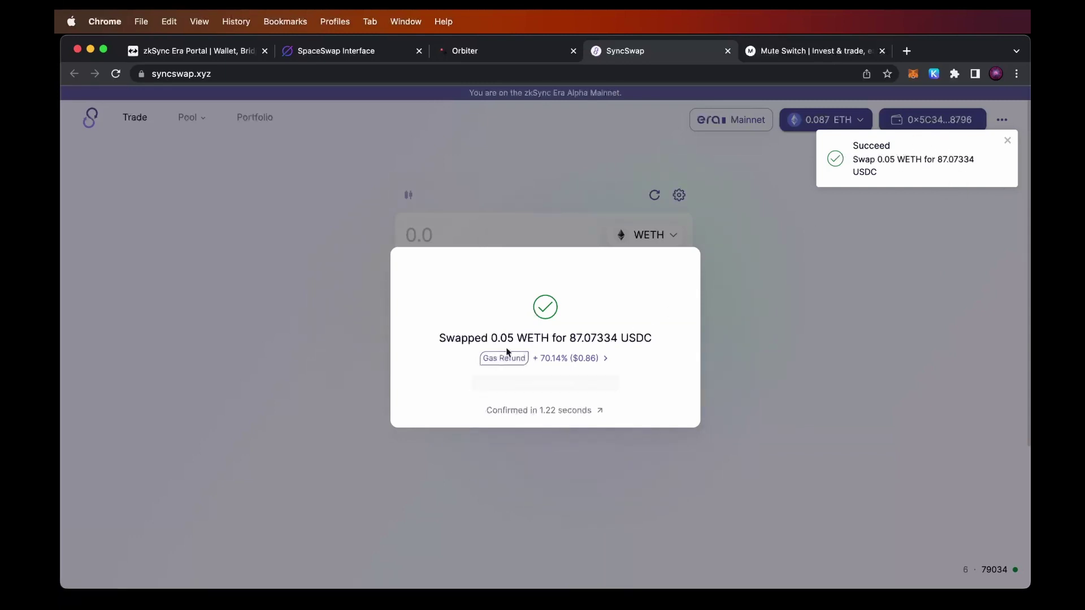
{"action": "mouse_move", "coordinate": [582, 361]}
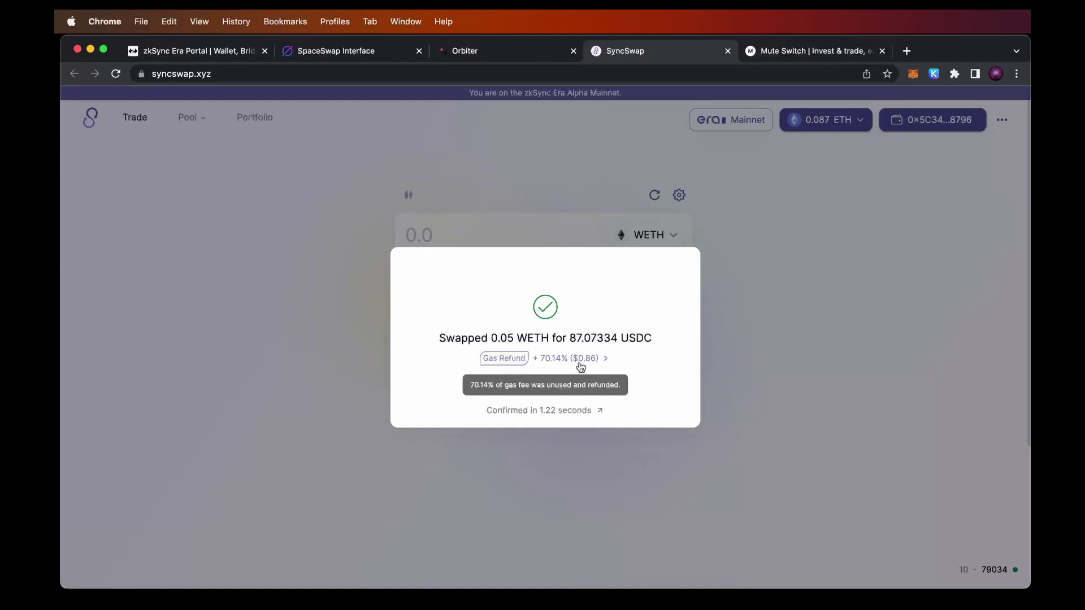
{"action": "left_click", "coordinate": [791, 392]}
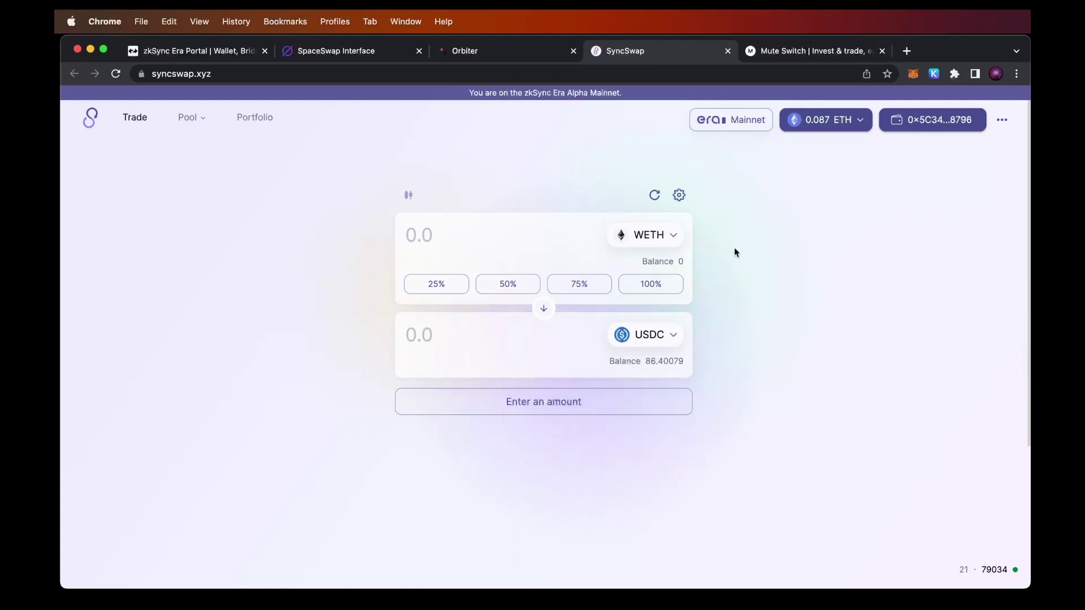
Switch to Mute Switch and connect the MetaMask wallet, approving the preselected account.
{"action": "left_click", "coordinate": [796, 57]}
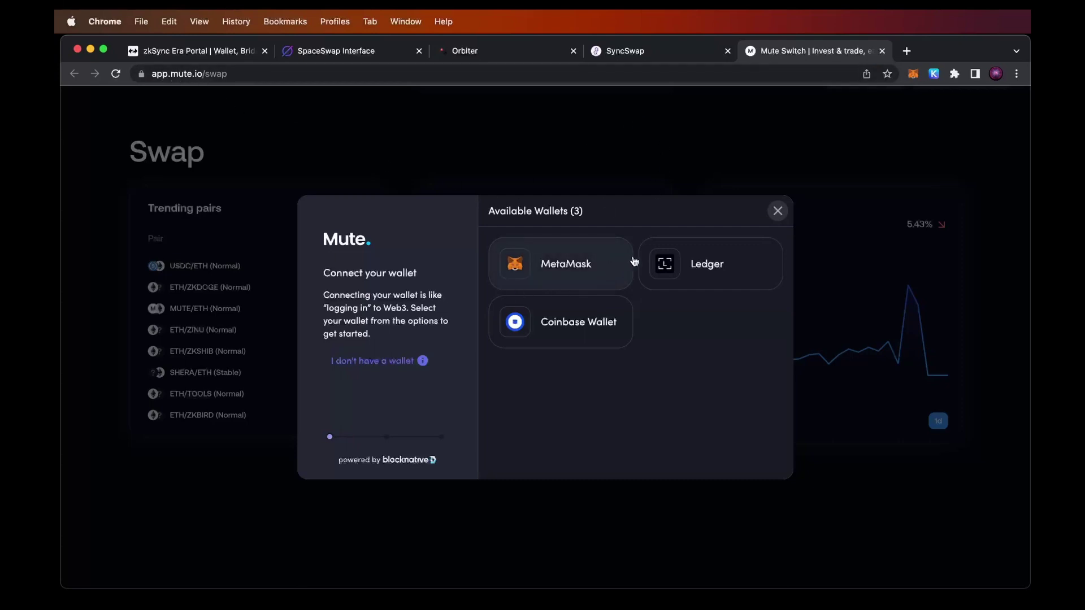
{"action": "left_click", "coordinate": [564, 270]}
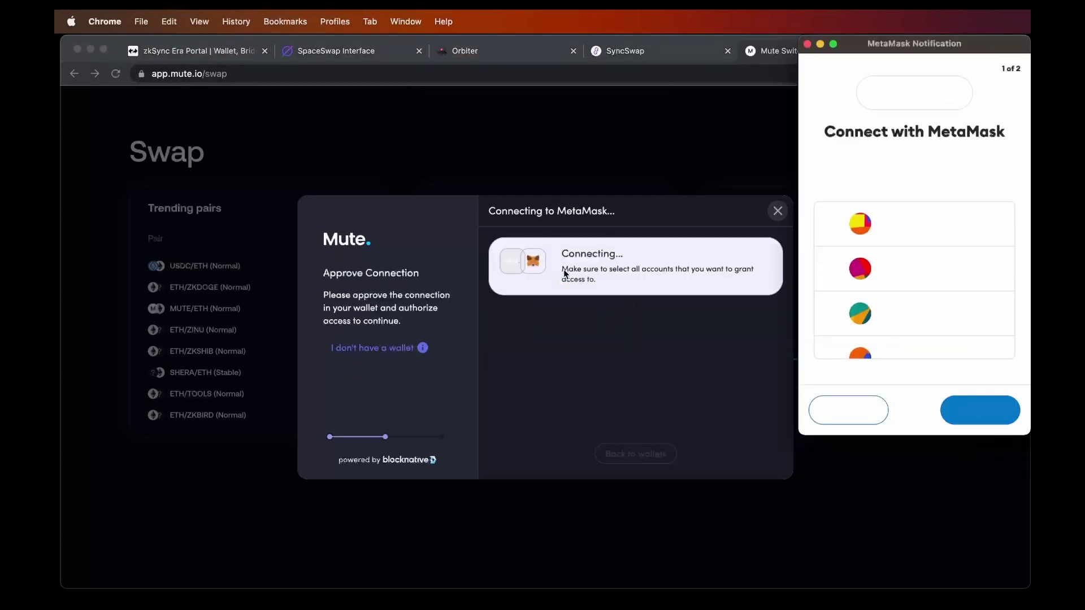
{"action": "left_click", "coordinate": [982, 411]}
{"action": "left_click", "coordinate": [984, 410]}
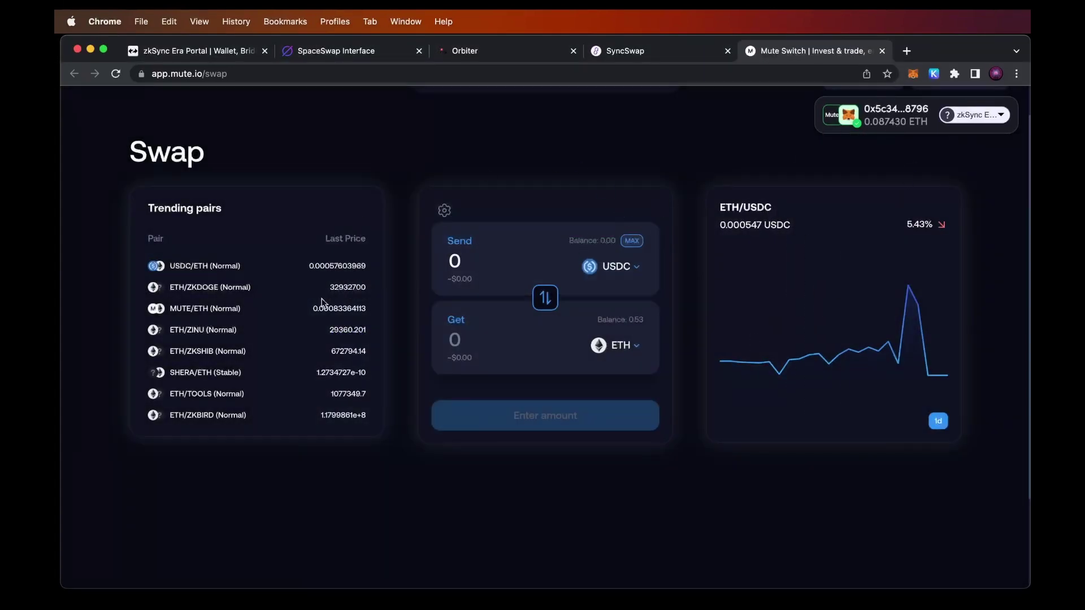
Set up a swap from USDC to WETH using the maximum amount of 86.400799 USDC.
{"action": "left_click", "coordinate": [626, 271]}
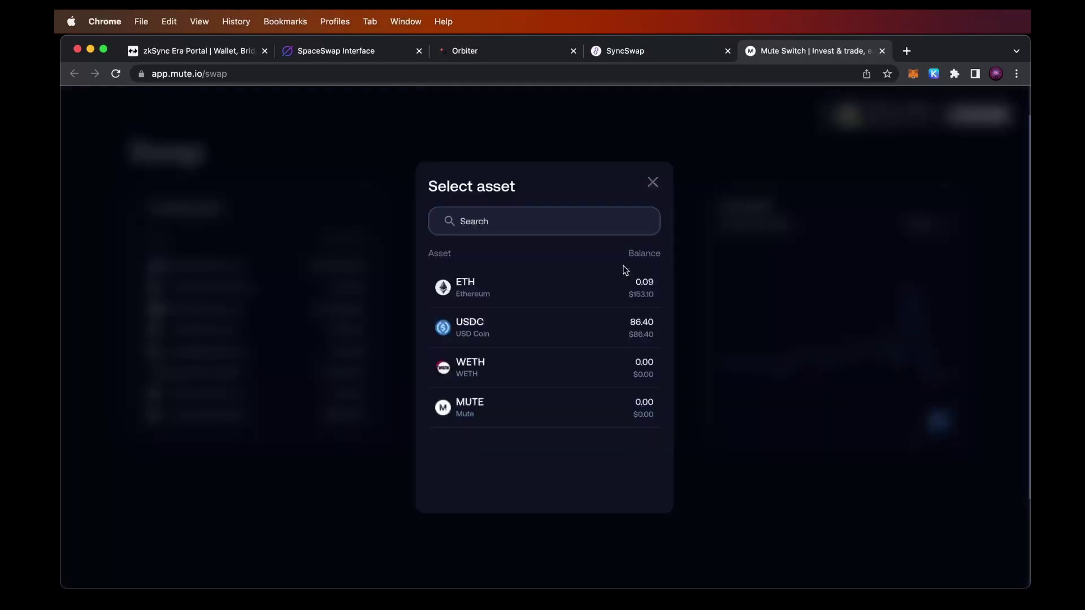
{"action": "left_click", "coordinate": [523, 335]}
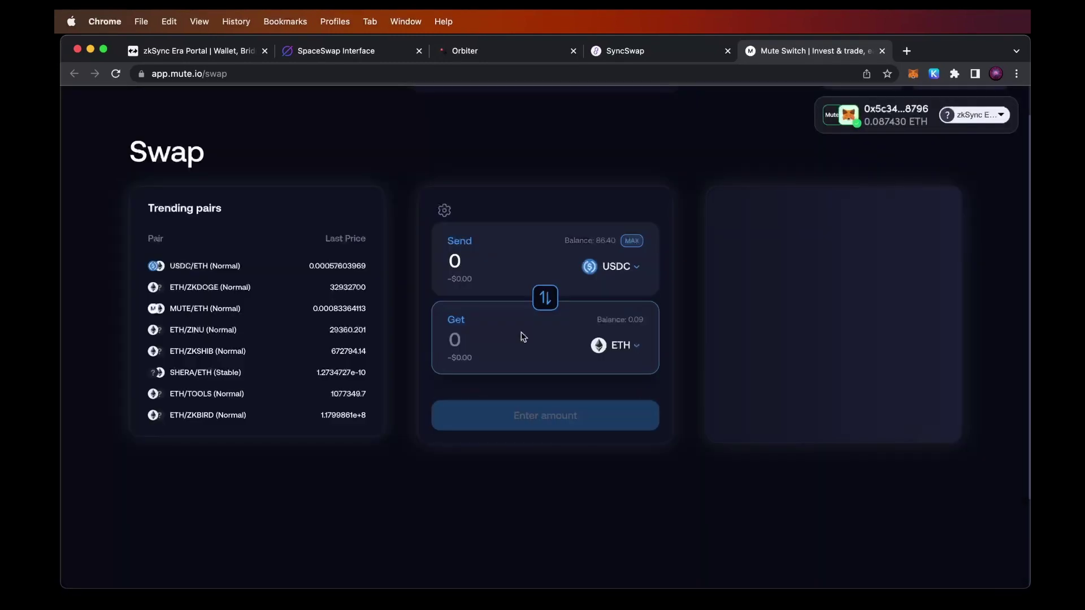
{"action": "left_click", "coordinate": [621, 346]}
{"action": "left_click", "coordinate": [505, 373]}
{"action": "left_click", "coordinate": [632, 242]}
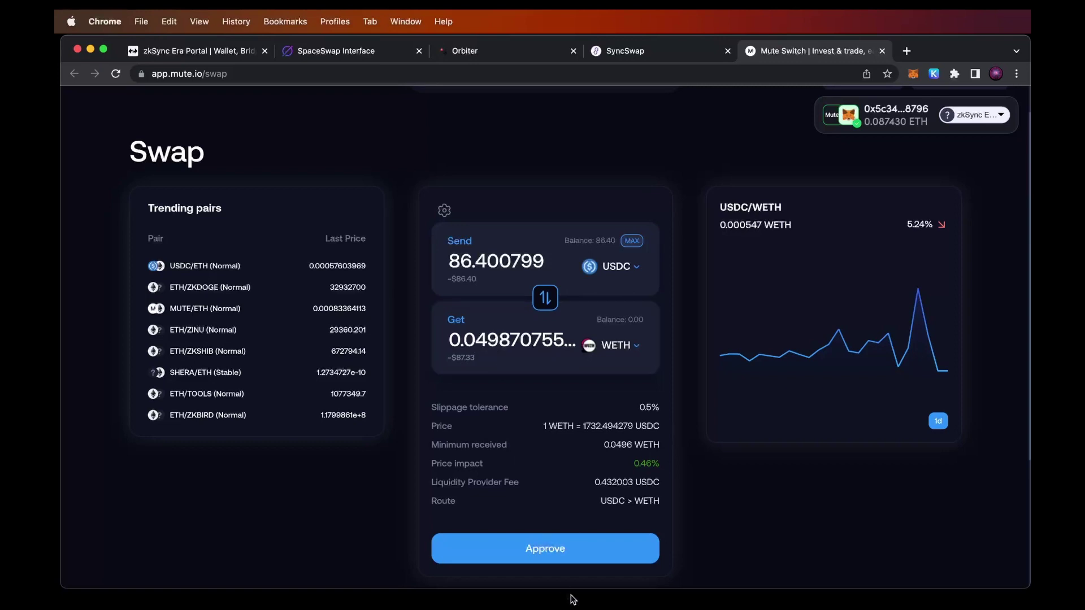
Approve USDC spending and swap 86.4 USDC for WETH, signing both MetaMask requests, then close the swap confirmation.
{"action": "left_click", "coordinate": [552, 551]}
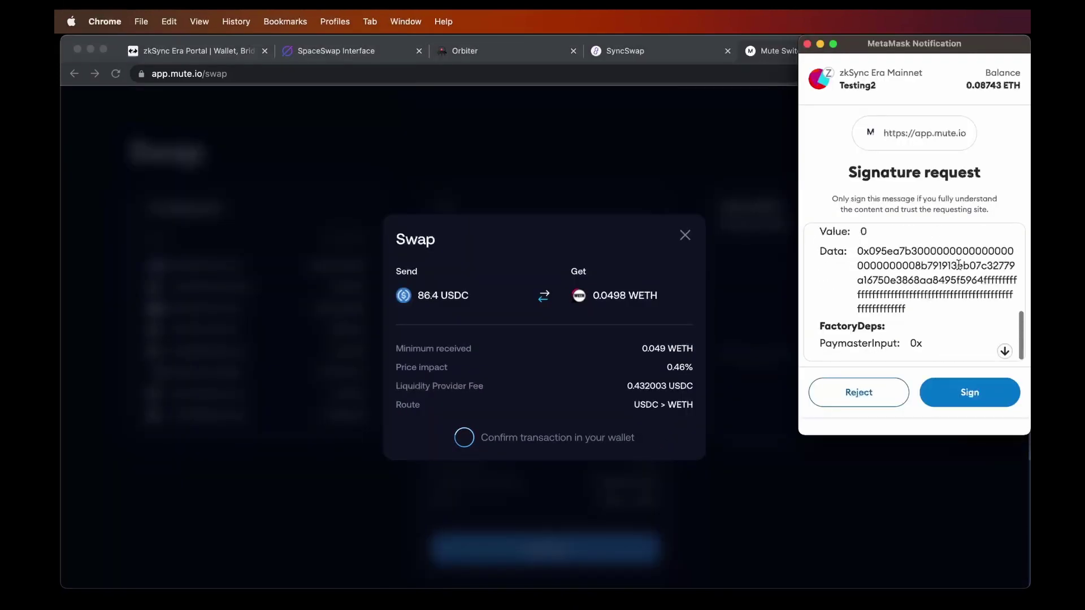
{"action": "left_click", "coordinate": [970, 396]}
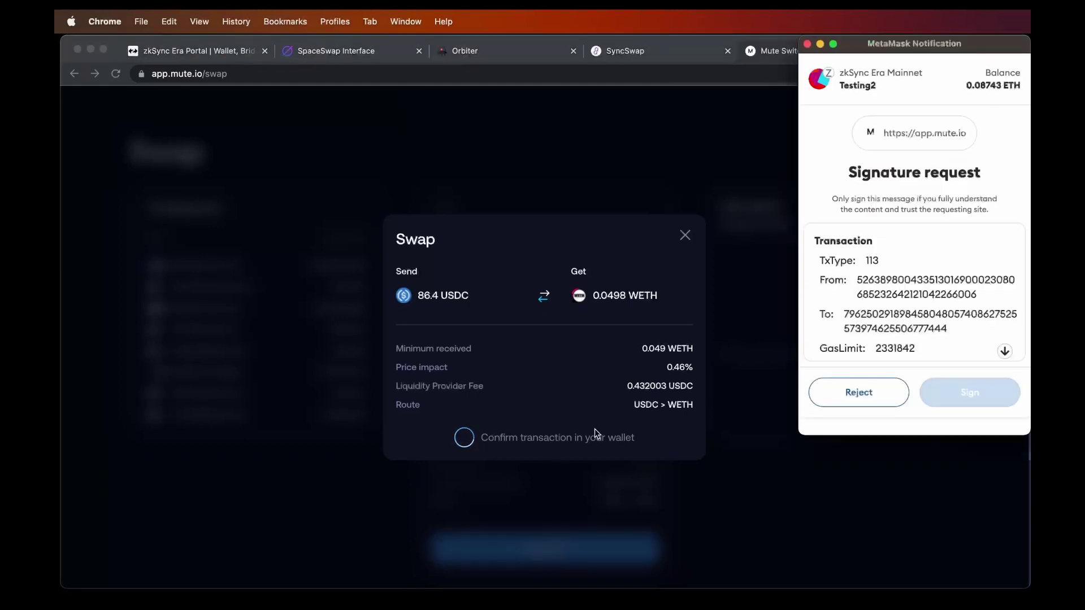
{"action": "scroll", "coordinate": [951, 336], "scroll_direction": "down", "scroll_amount": 10}
{"action": "left_click", "coordinate": [973, 390]}
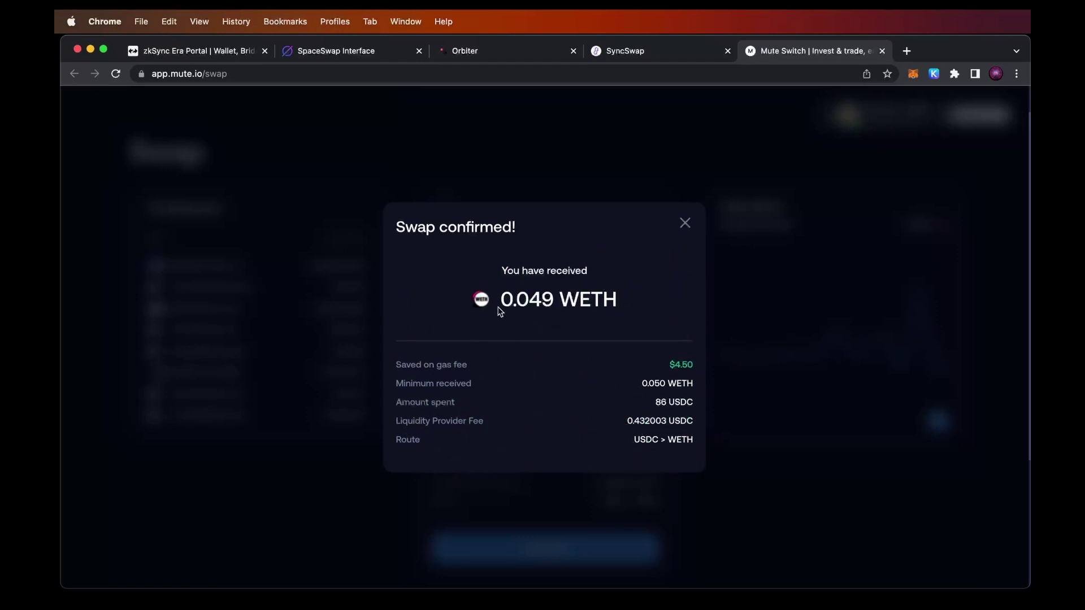
{"action": "left_click", "coordinate": [684, 223]}
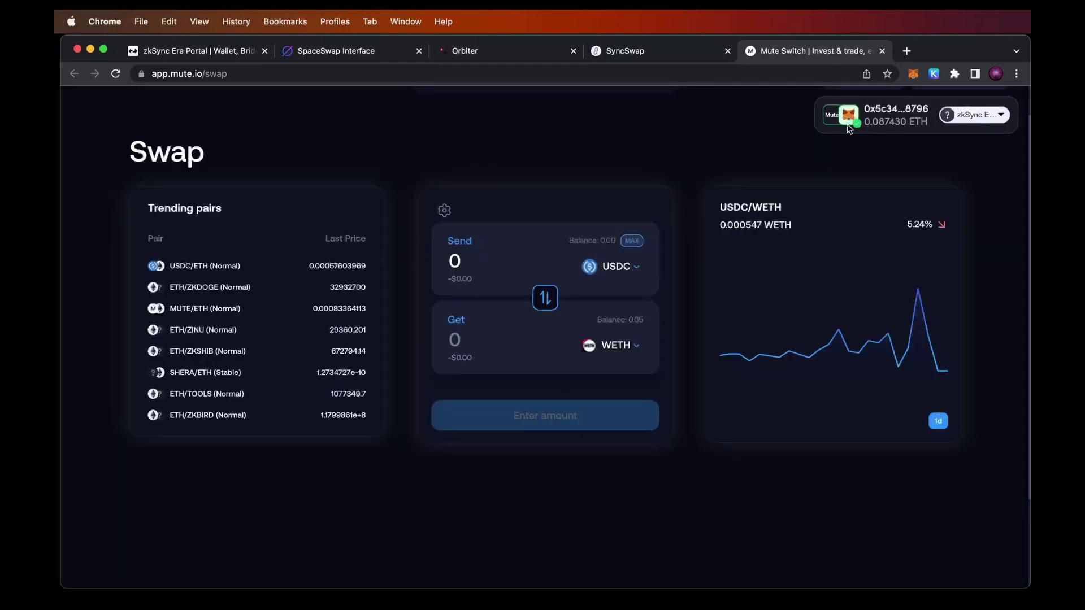
Choose WETH as the token to send in the Mute swap form.
{"action": "left_click", "coordinate": [618, 267]}
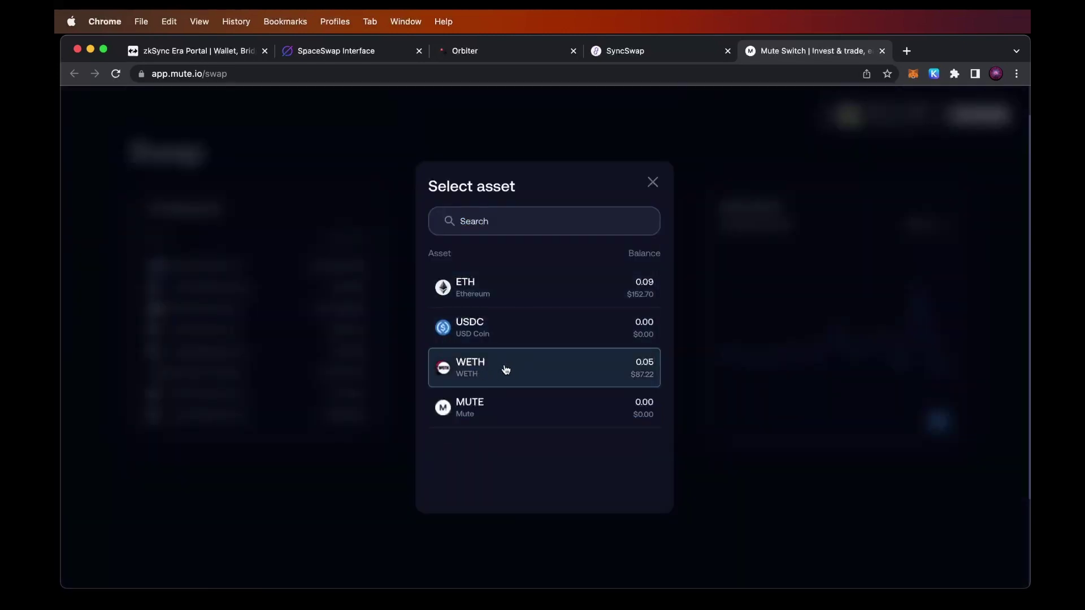
{"action": "left_click", "coordinate": [645, 371]}
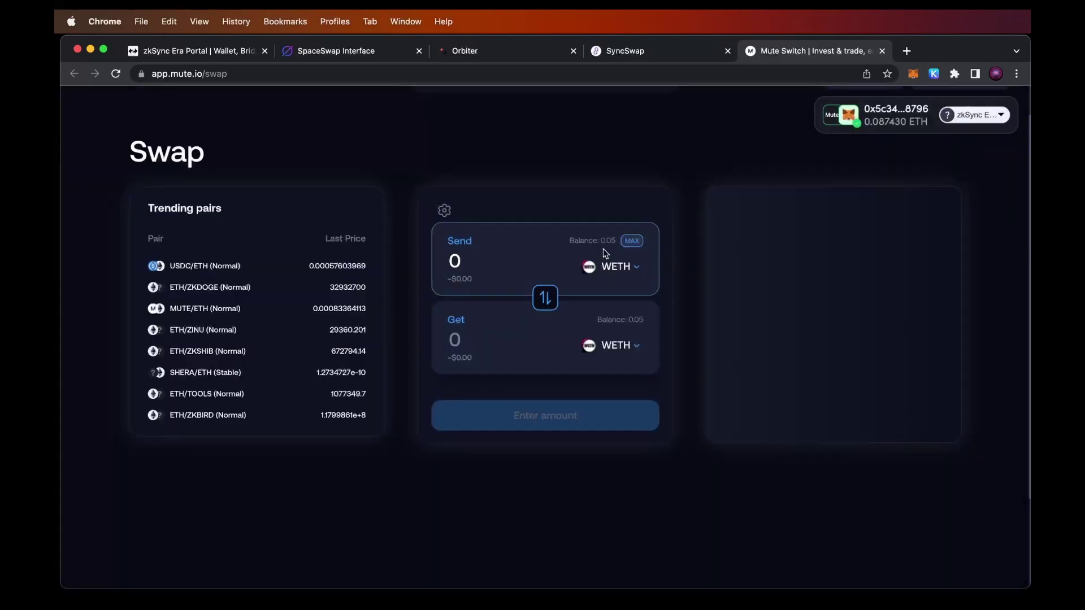